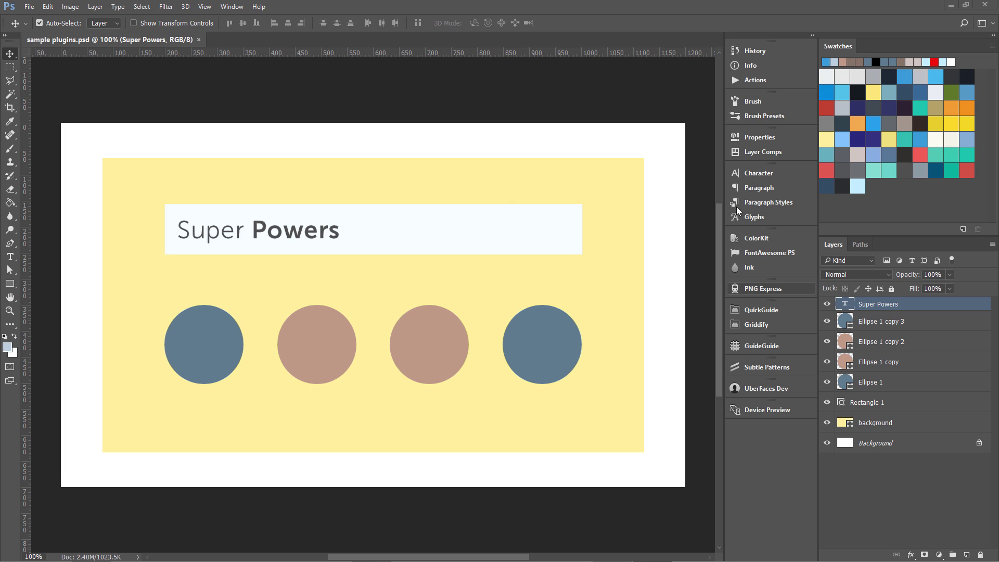
In ColorKit's Hello World project, recolour the button-color swatch to light blue a5c4d9
left_click(760, 237)
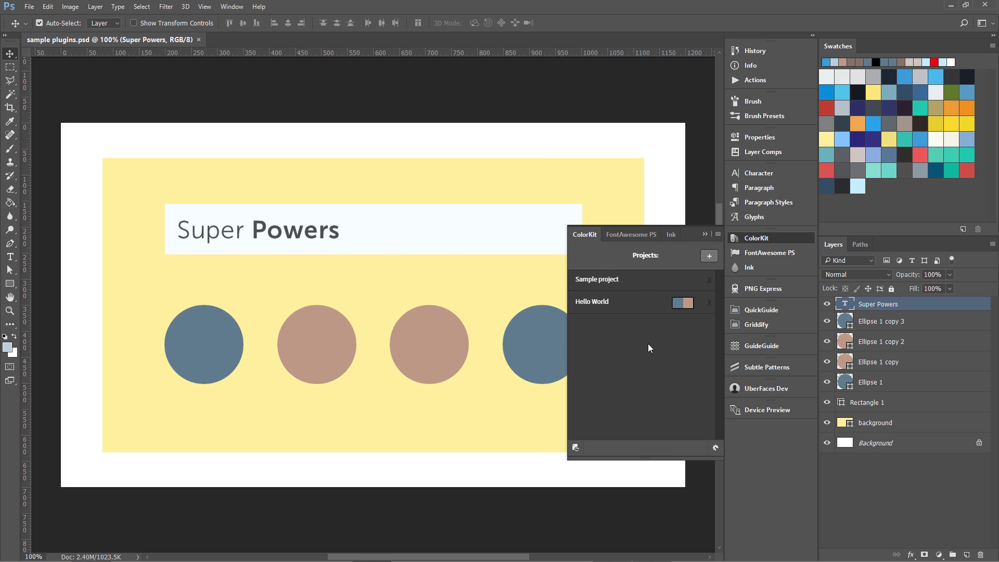
left_click(596, 306)
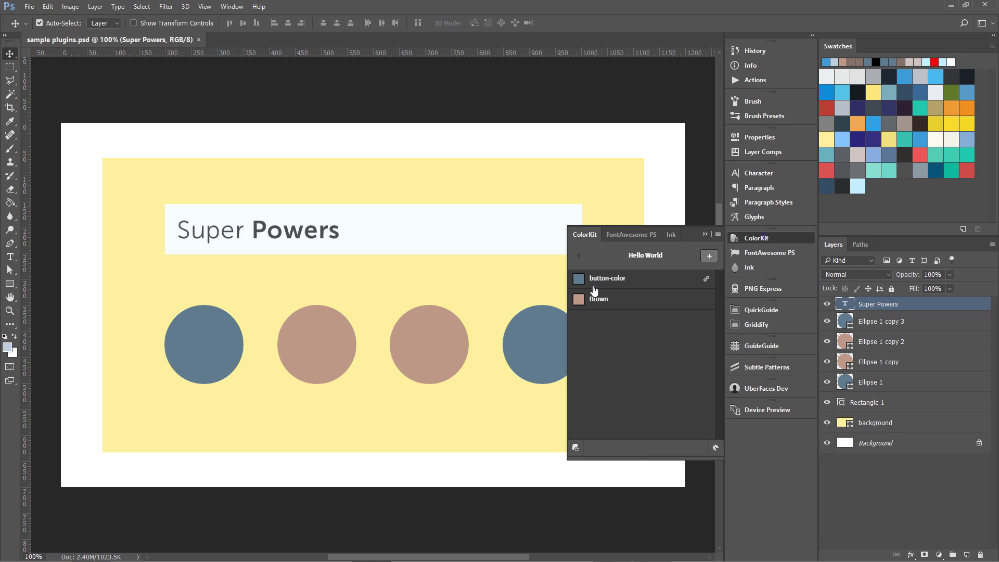
mouse_move(647, 305)
left_click(650, 285)
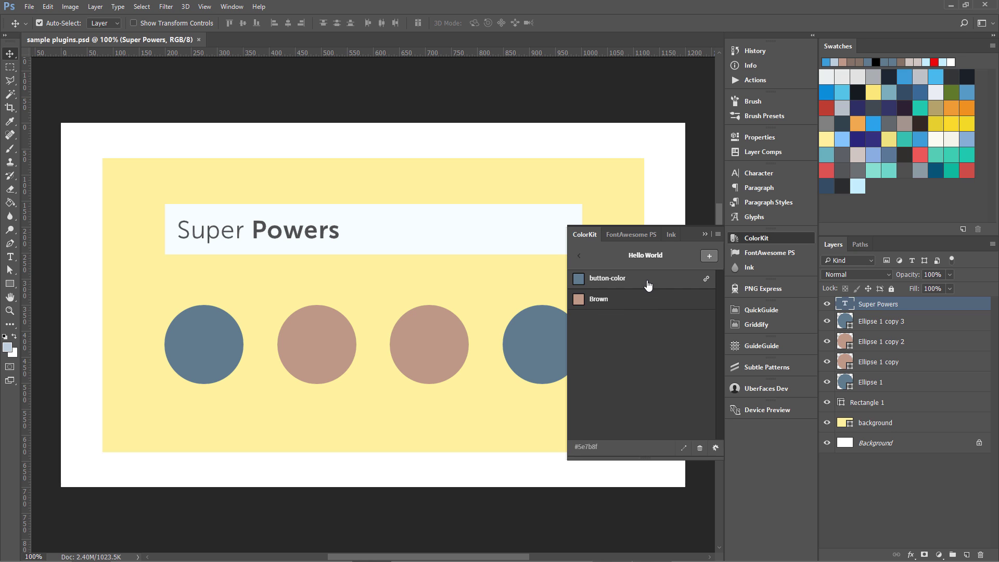
left_click(684, 448)
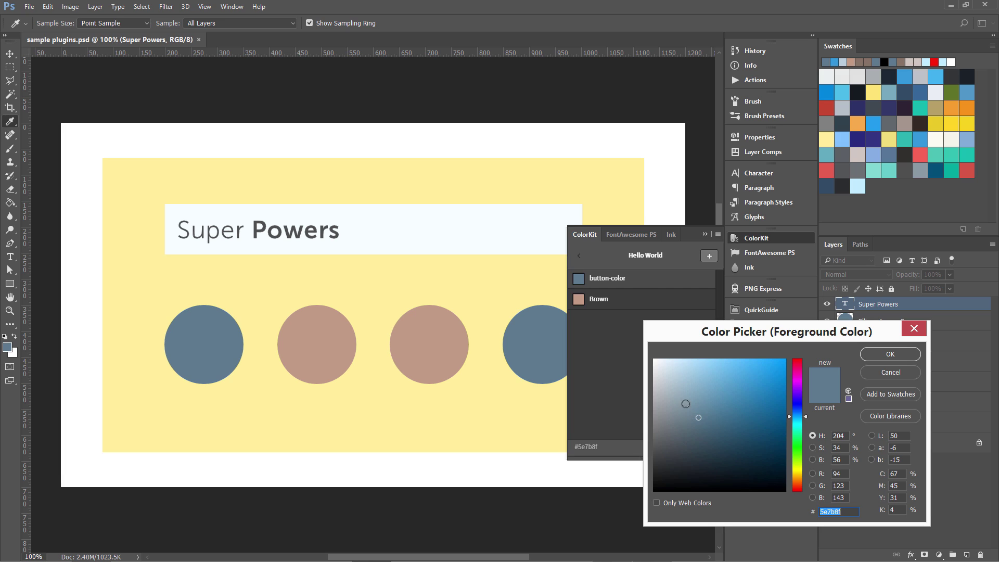
left_click(685, 378)
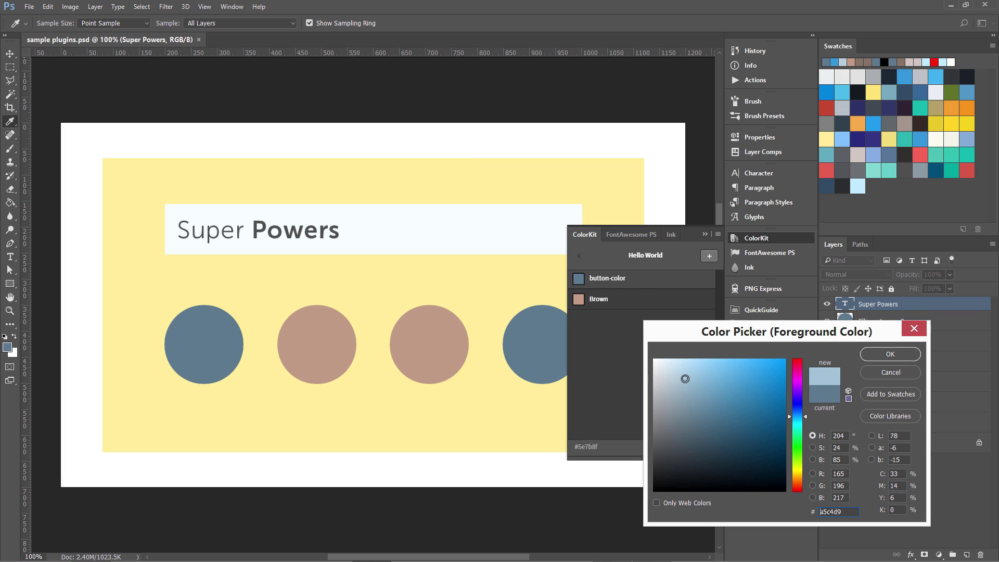
left_click(881, 356)
Change the Brown swatch to greyish brown a8968c for the middle circles
left_click(577, 300)
left_click(685, 449)
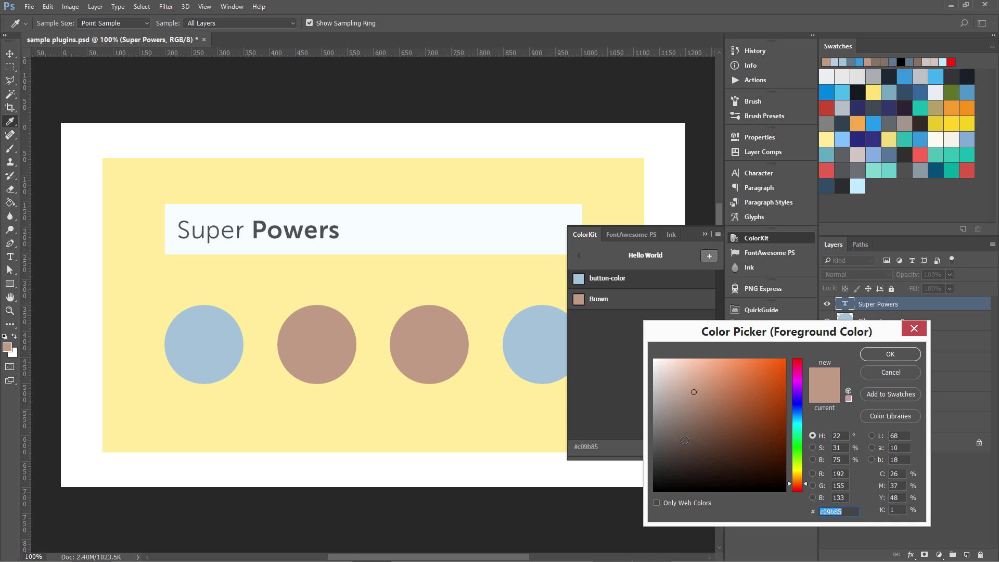
left_click(676, 403)
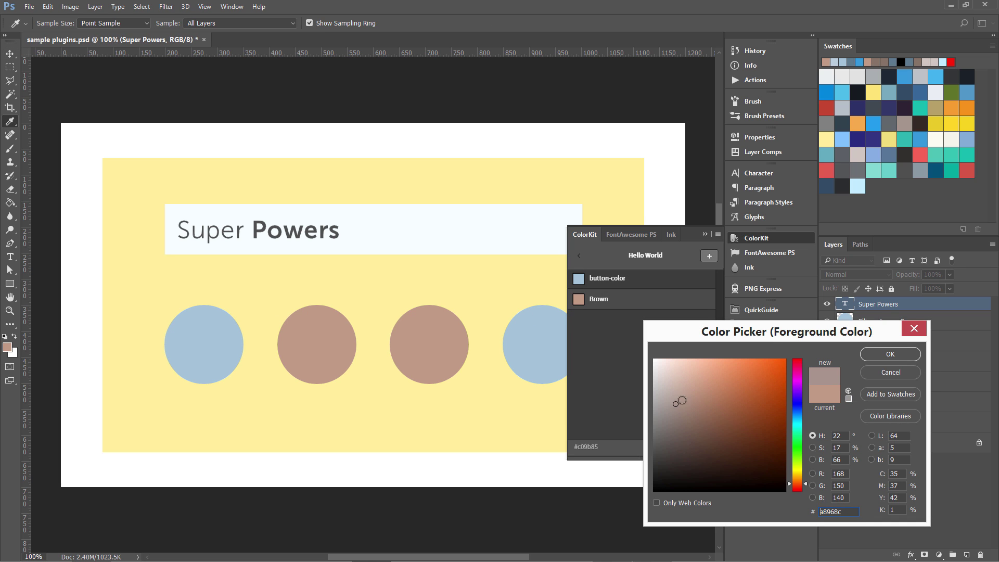
left_click(889, 354)
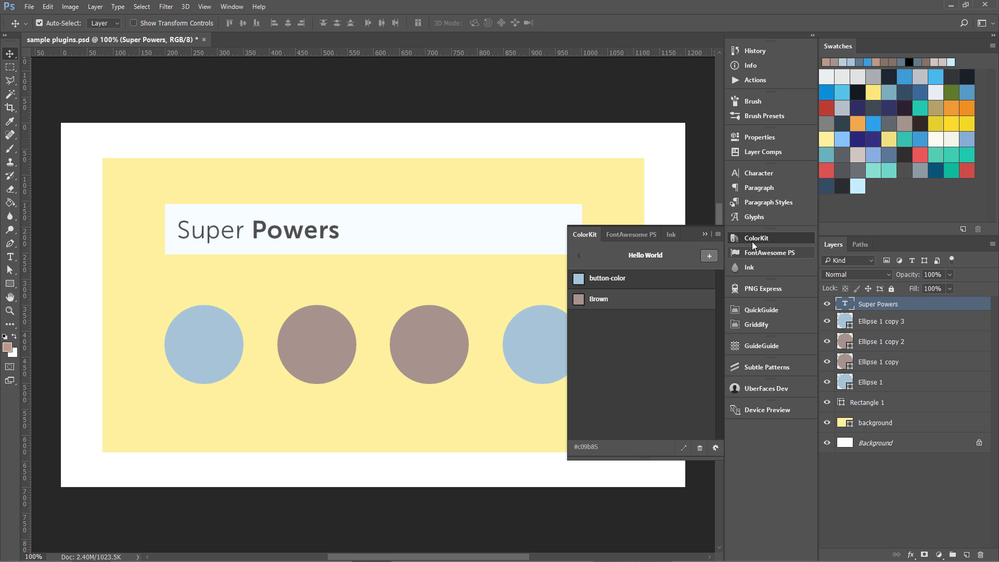
Link the Super Powers heading text layer to the Hello World button-color swatch
left_click(579, 255)
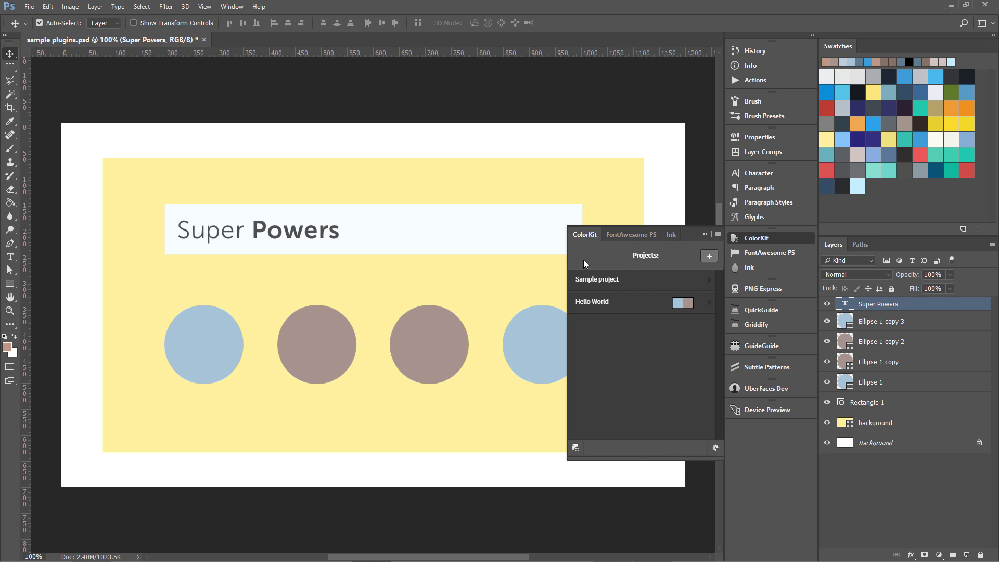
left_click(616, 308)
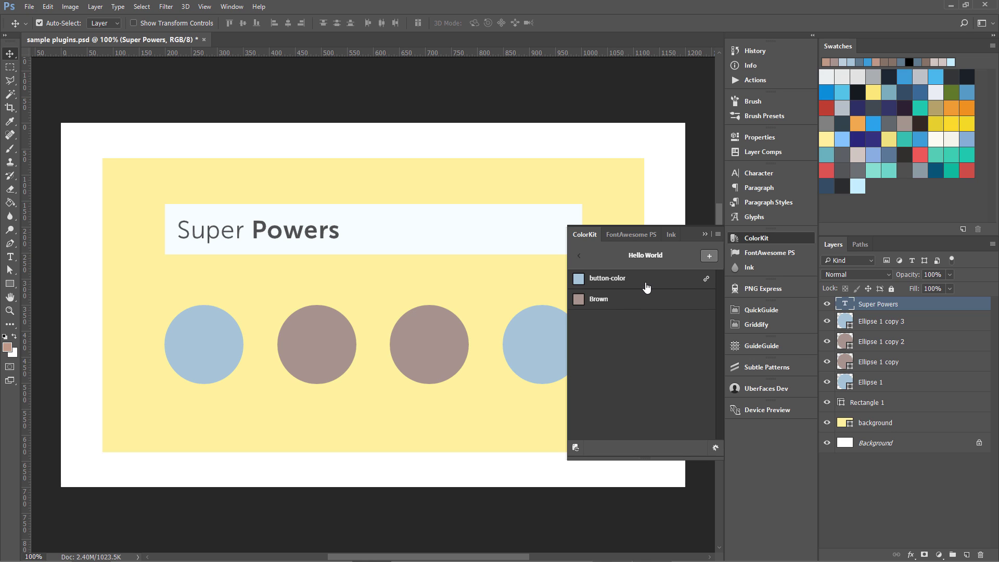
left_click(645, 283)
left_click(881, 322)
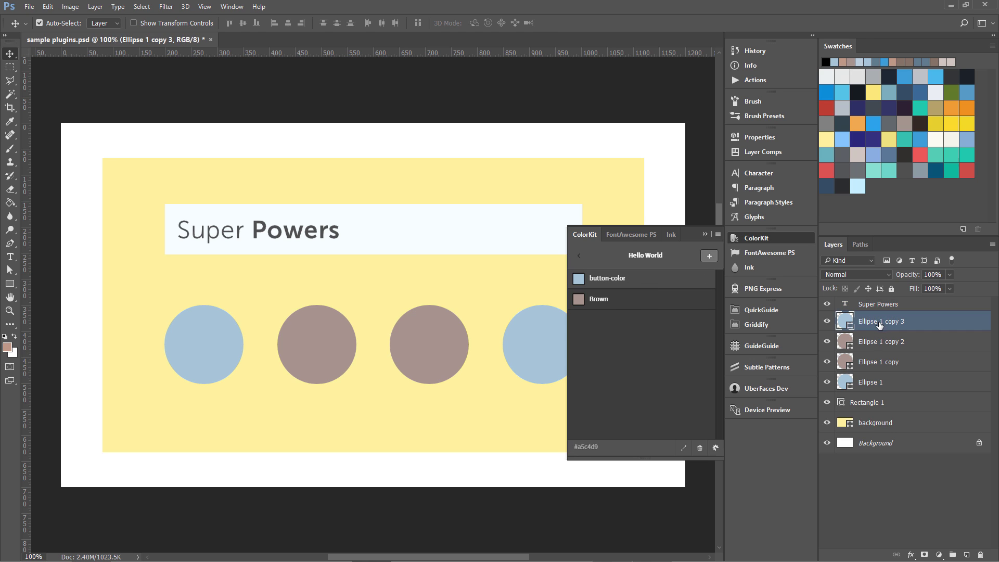
mouse_move(655, 285)
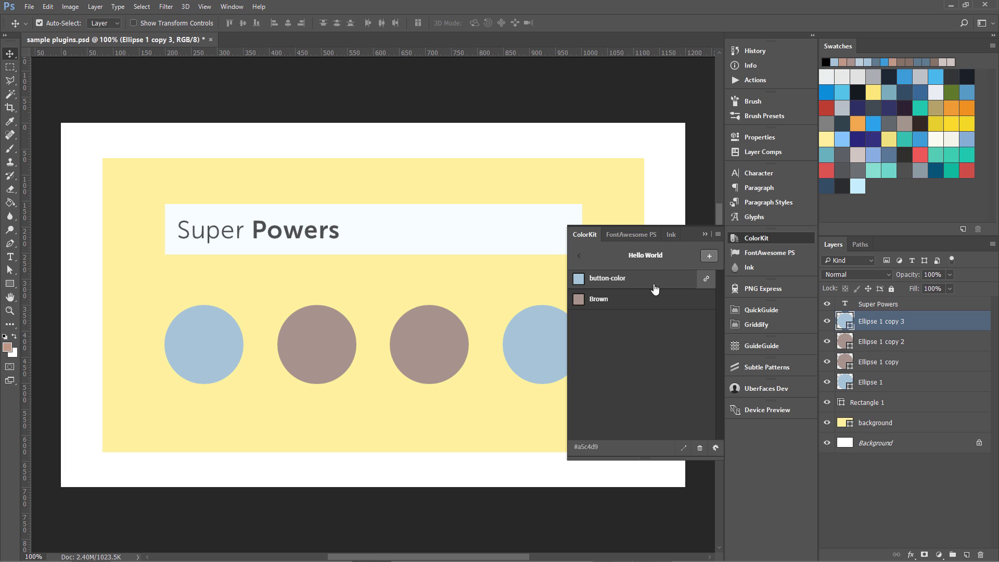
left_click(865, 307)
left_click(705, 281)
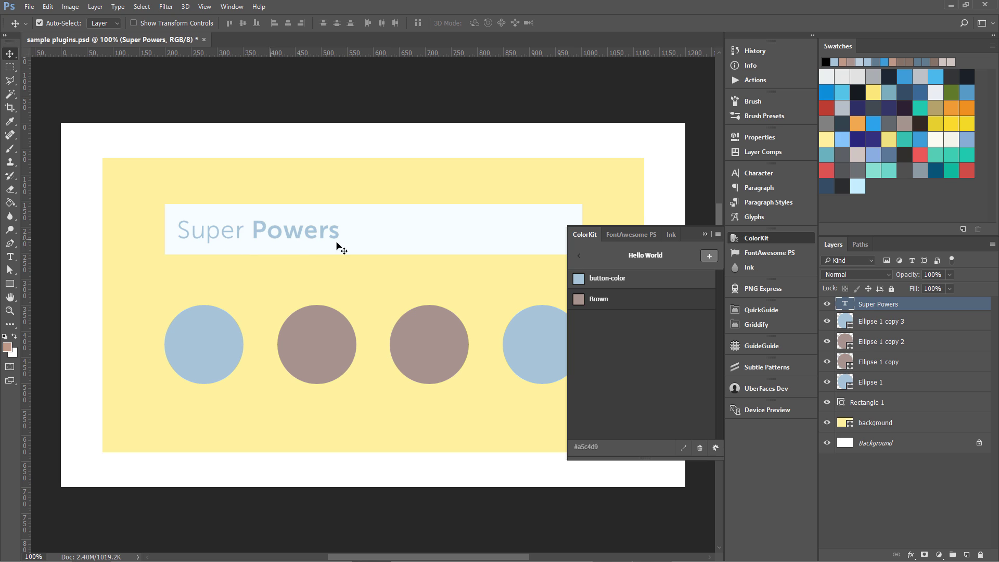
Change button-color to grey 7e8991, recolouring the outer circles and heading
left_click(683, 448)
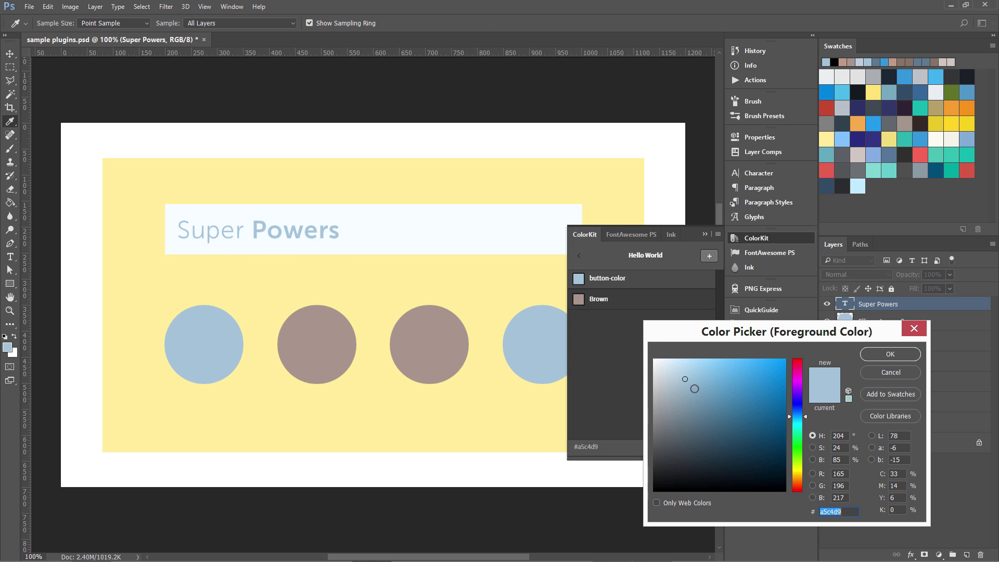
left_click(670, 416)
left_click(867, 354)
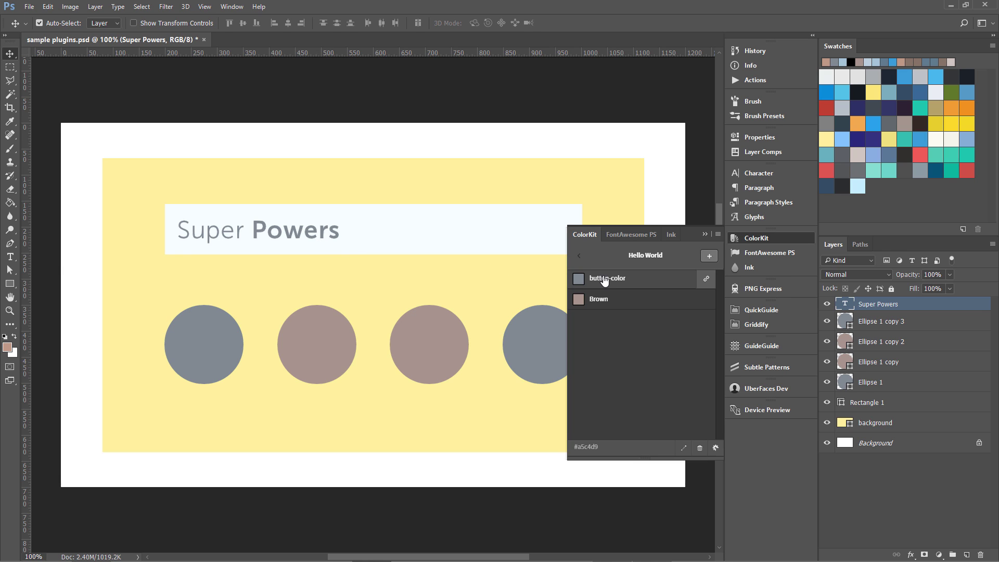
Insert FontAwesome's fa-arrow-circle-left icon from an 'arrow' search and enlarge it beside the heading
left_click(617, 235)
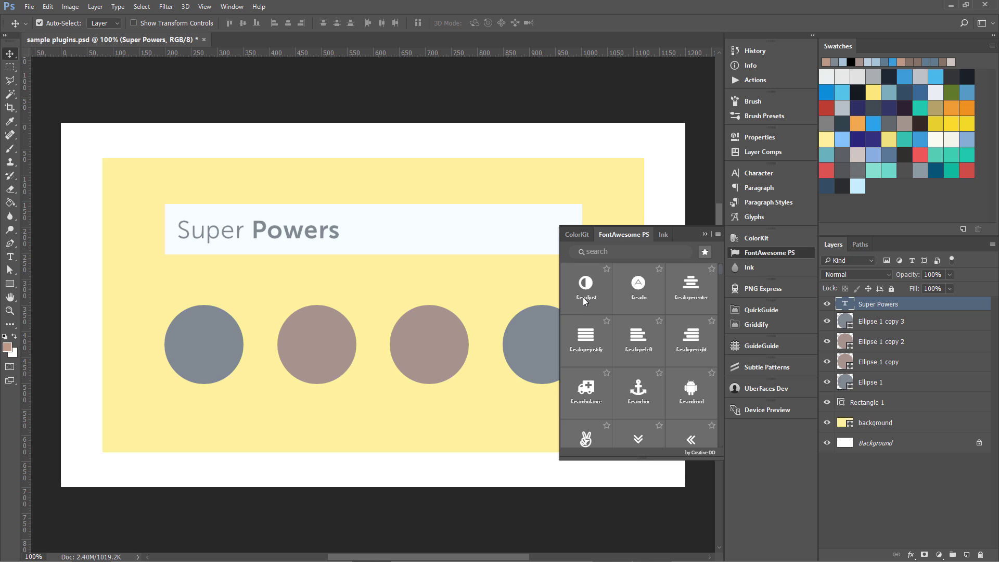
left_click(601, 252)
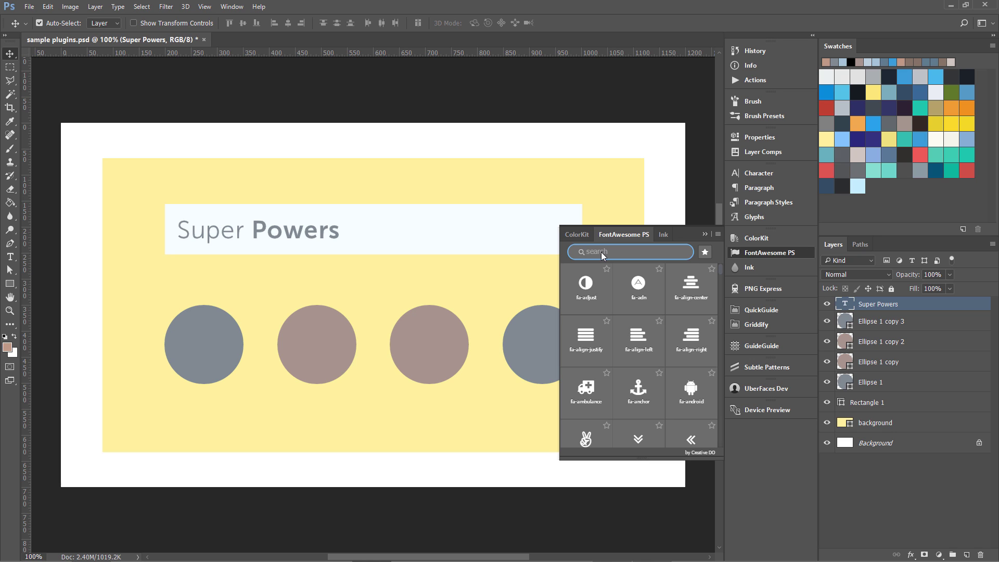
type("arrow")
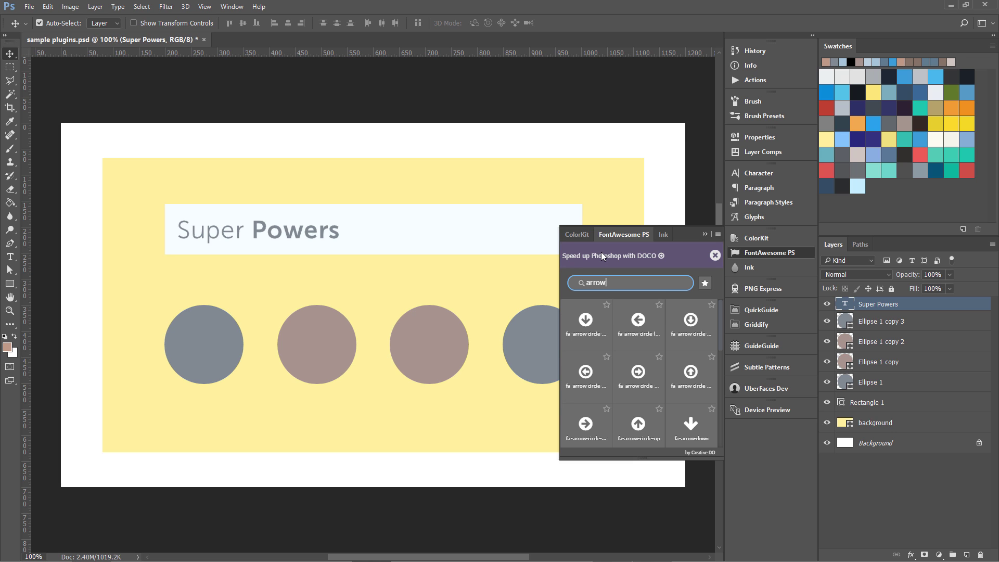
left_click(639, 319)
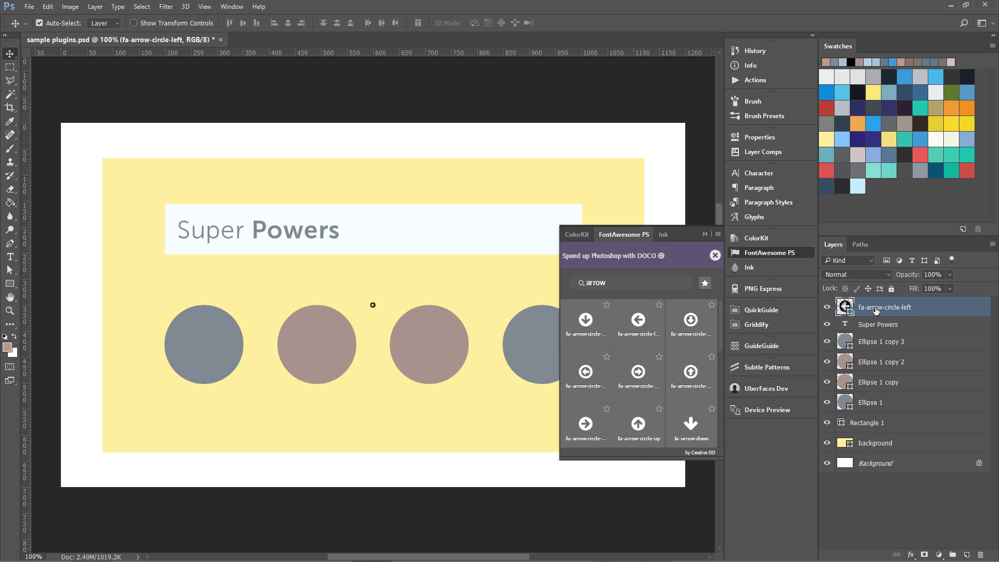
key("ctrl+t")
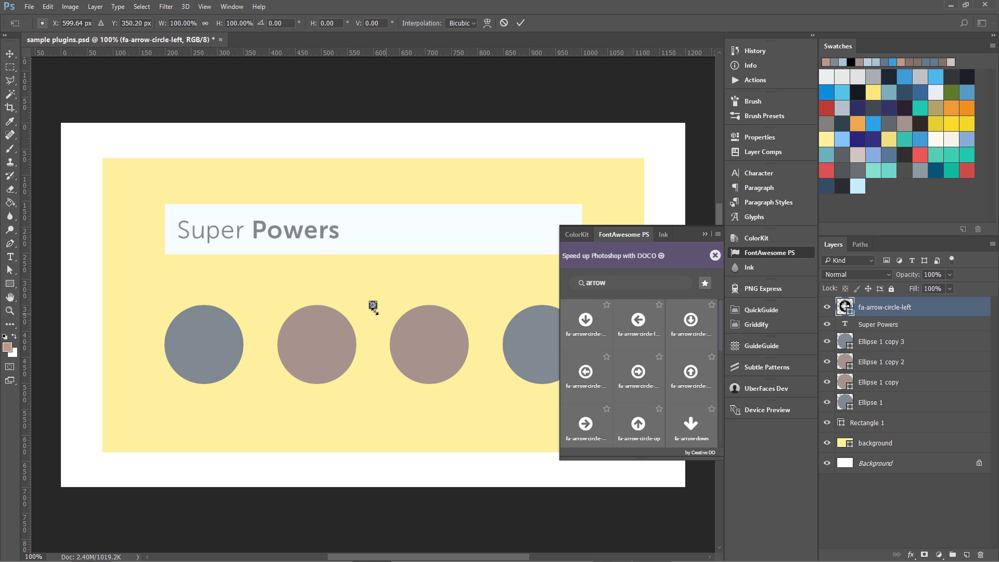
left_click_drag(373, 306, 409, 250)
key("Return")
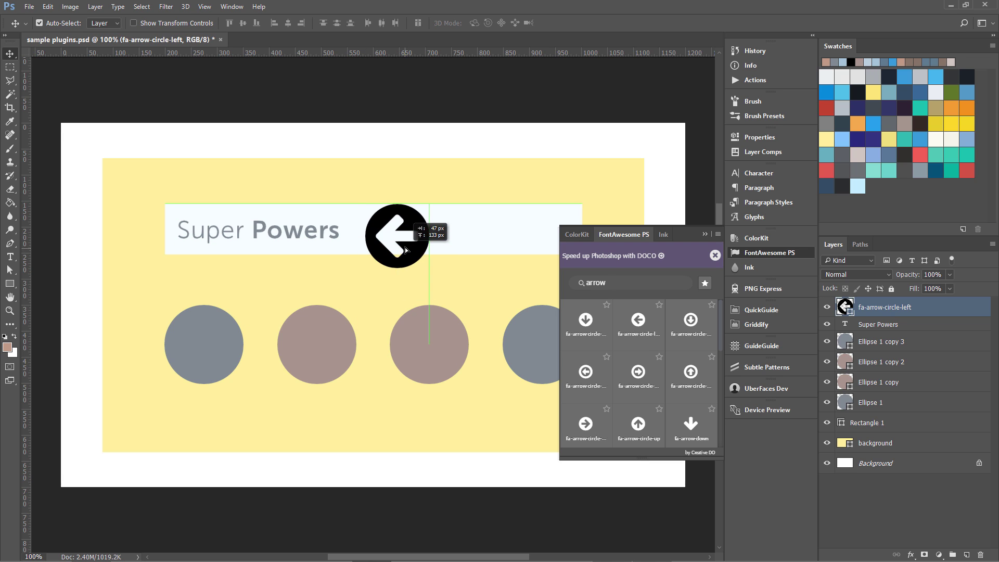
Fill the arrow icon light blue 4cbceb, clear the icon search and show the Ink plugin
double_click(845, 307)
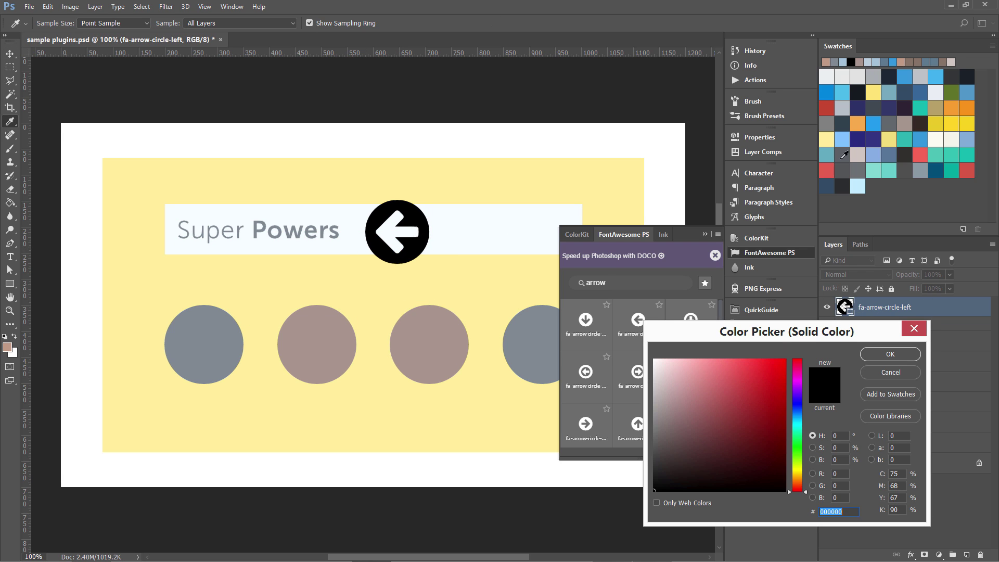
left_click(846, 95)
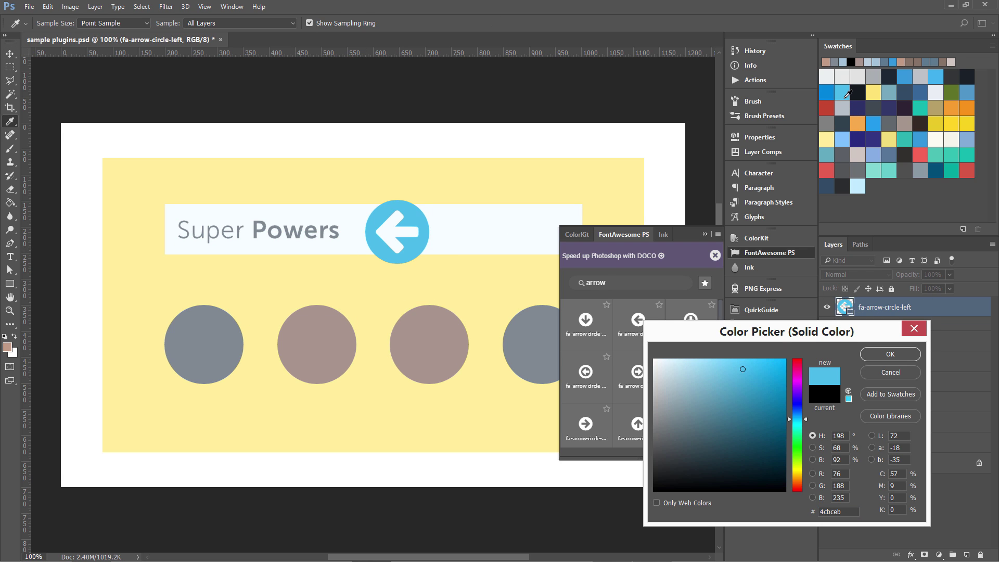
left_click(875, 356)
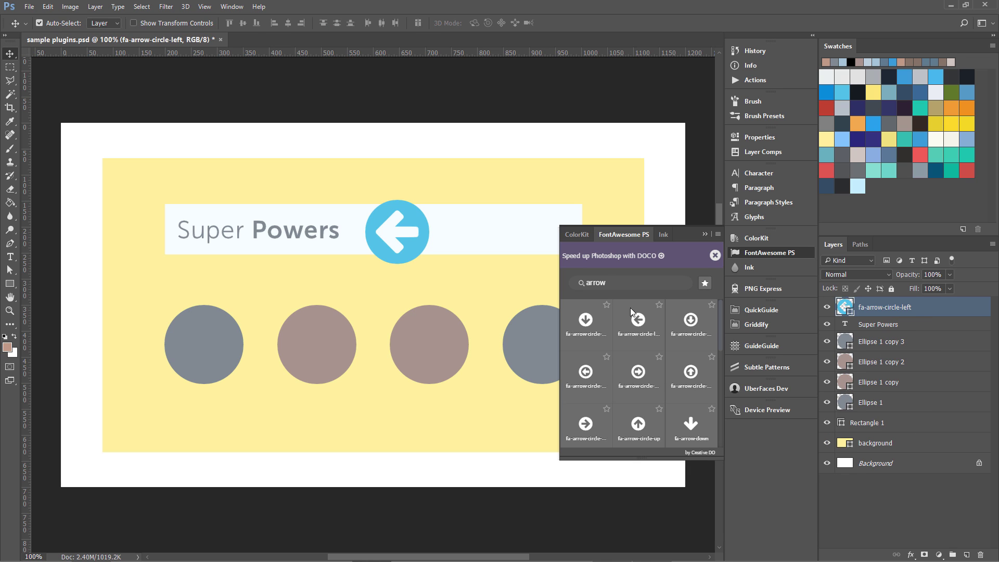
left_click(621, 280)
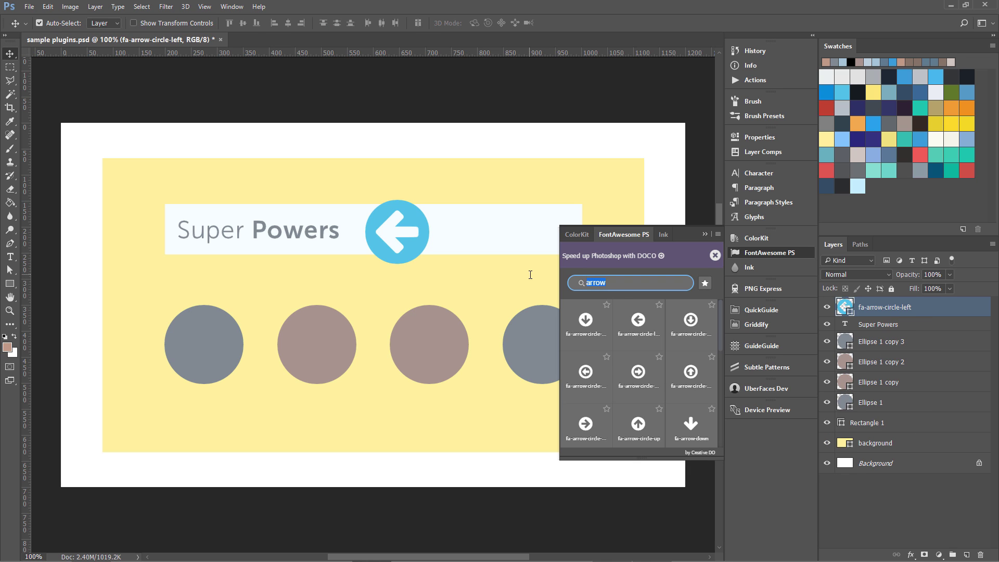
key("BackSpace")
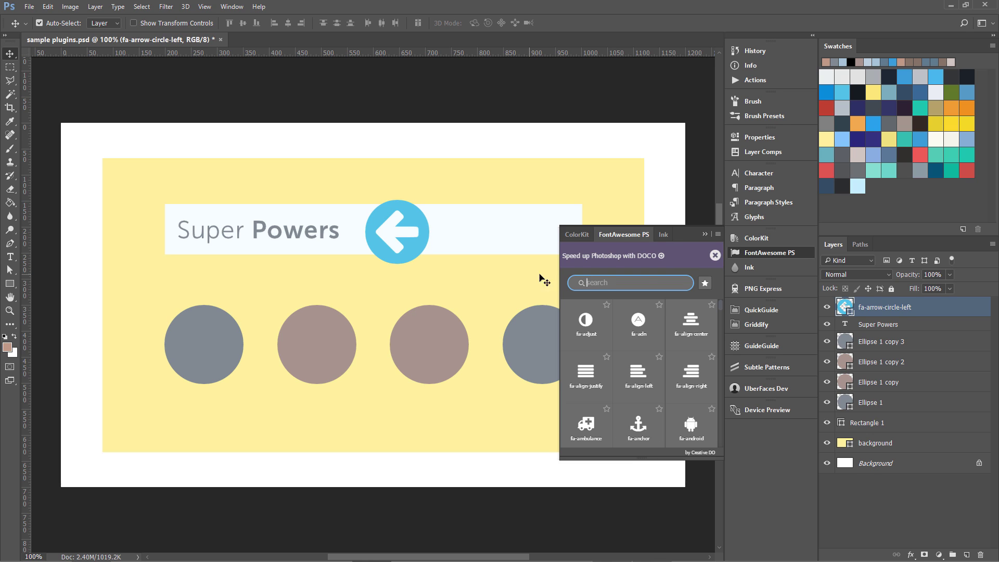
left_click(663, 235)
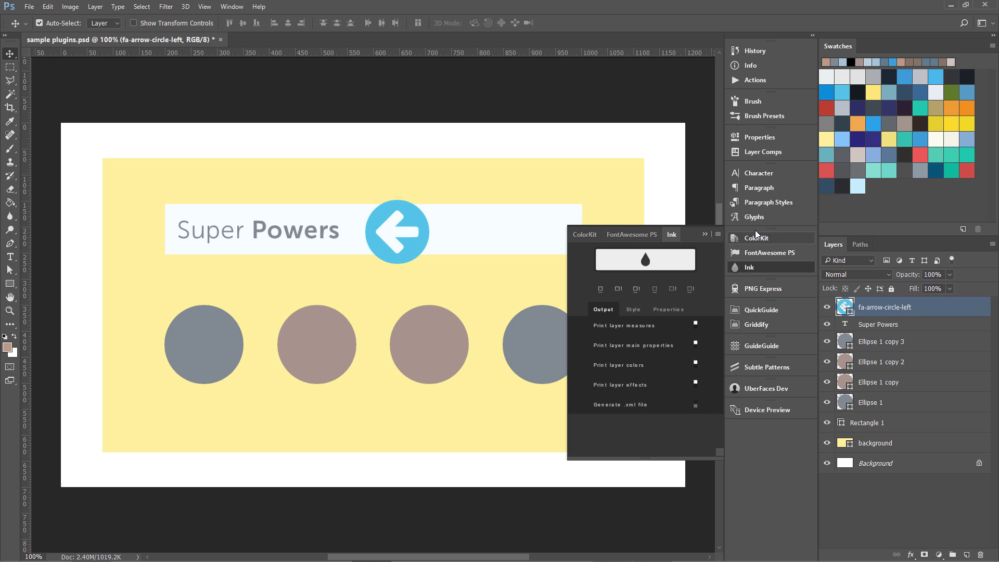
Launch the Markly extension from the panels list, then close its window
left_click(235, 7)
mouse_move(241, 67)
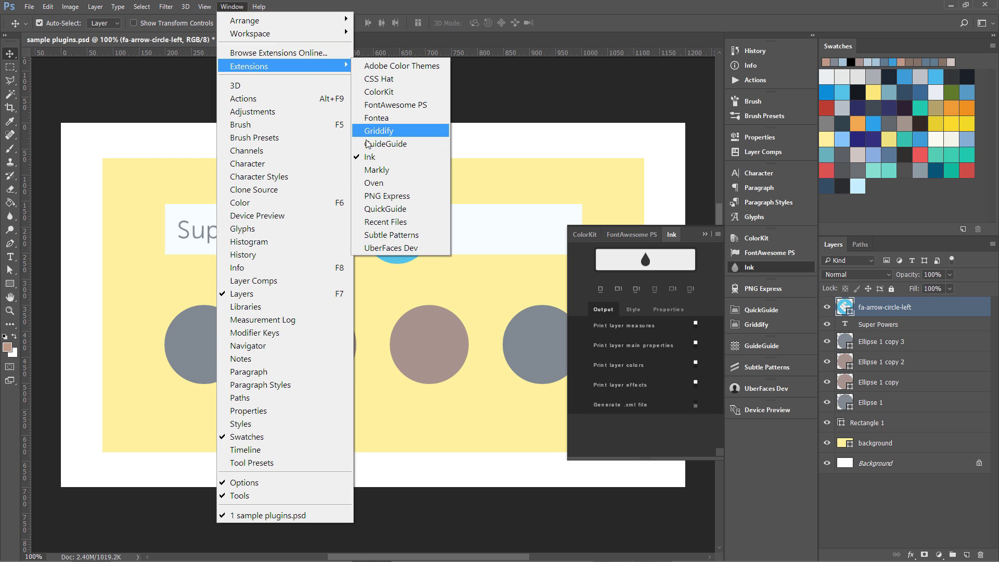
left_click(368, 171)
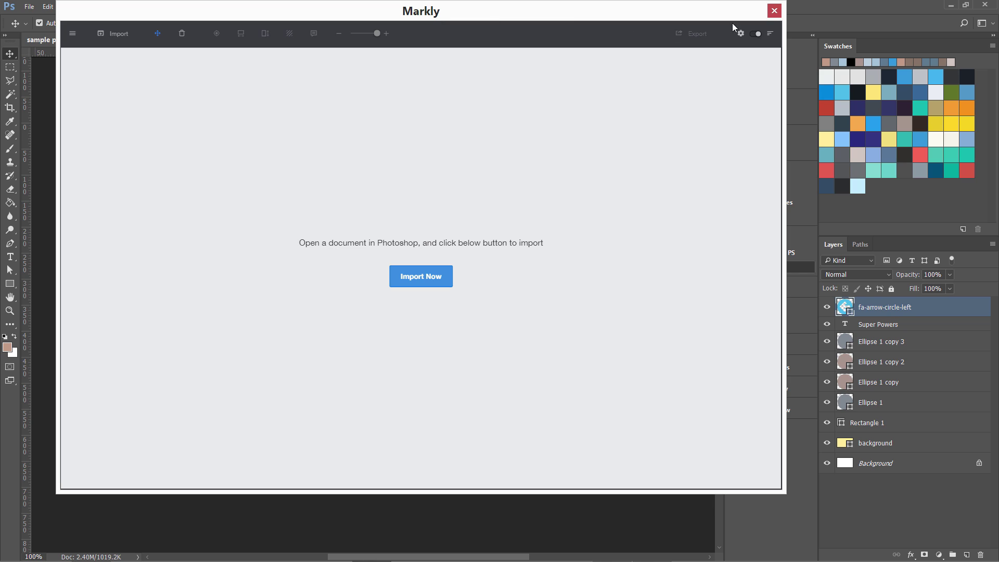
left_click(776, 13)
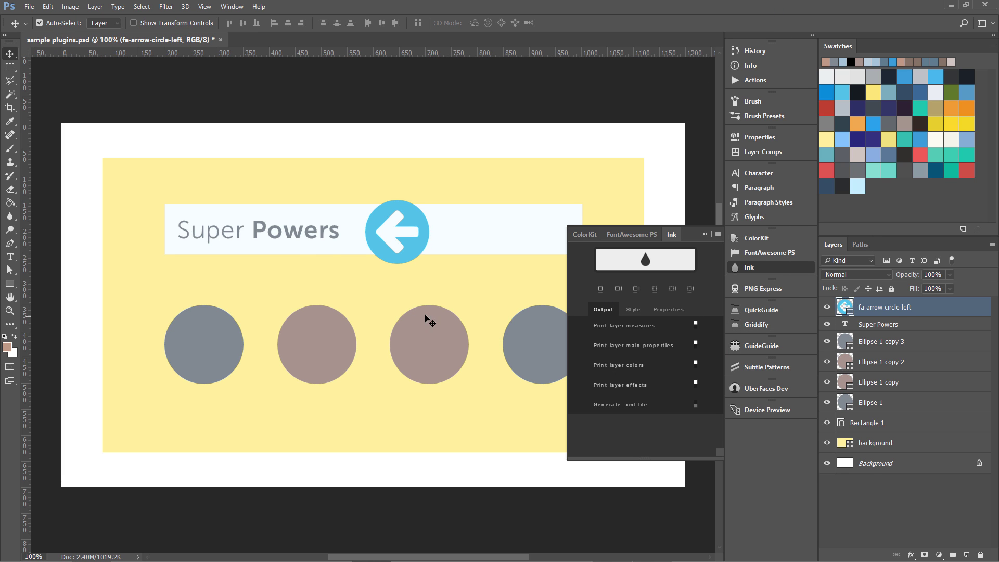
Measure the white Rectangle 1 bar with Ink (802 px × 97 px), then select the Super Powers text
left_click(339, 214)
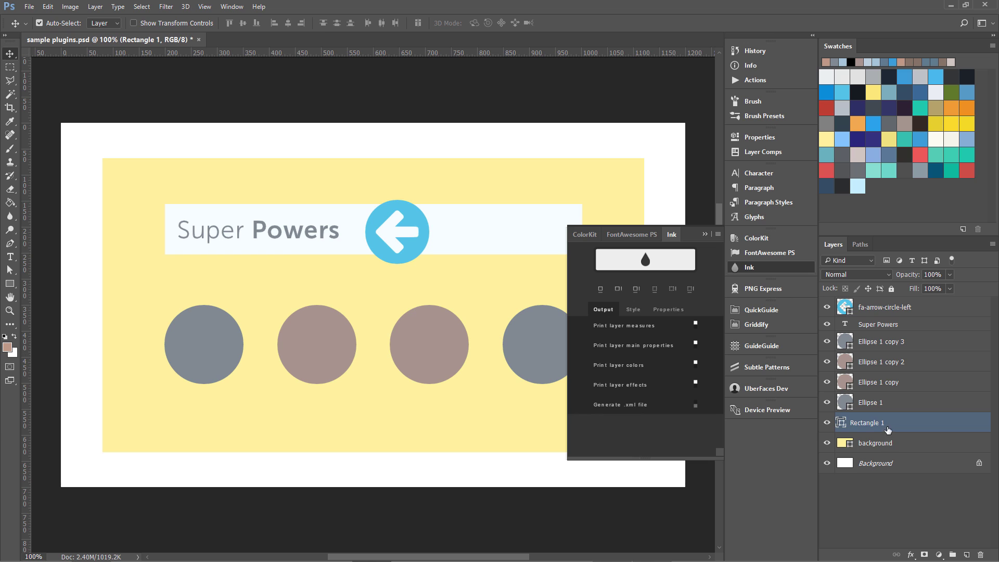
left_click(637, 289)
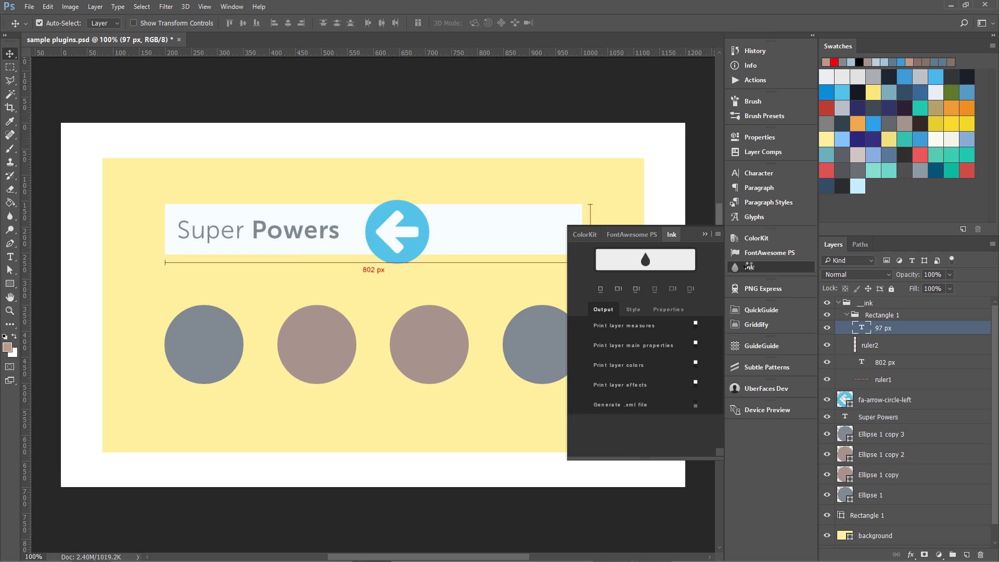
left_click(749, 268)
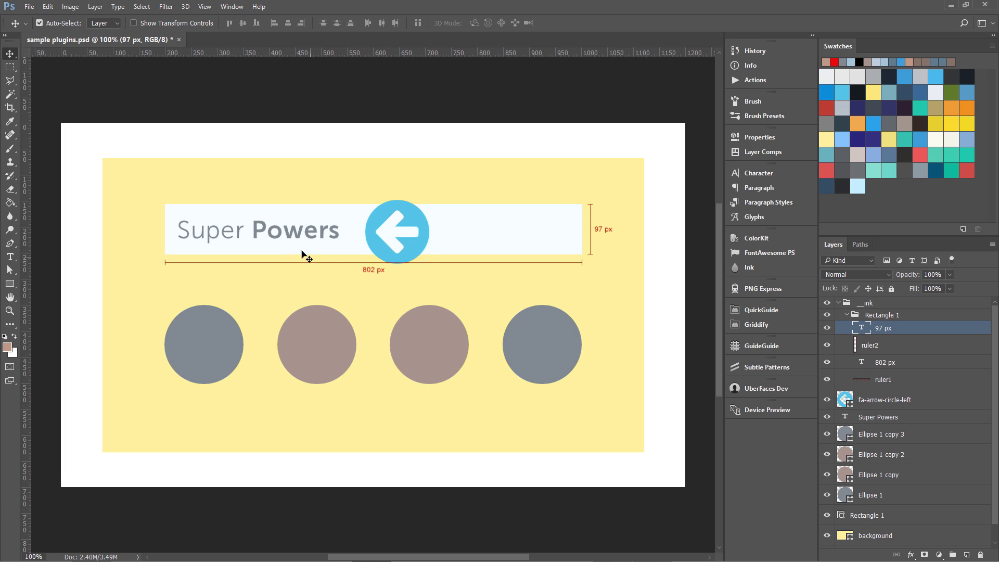
left_click(295, 236)
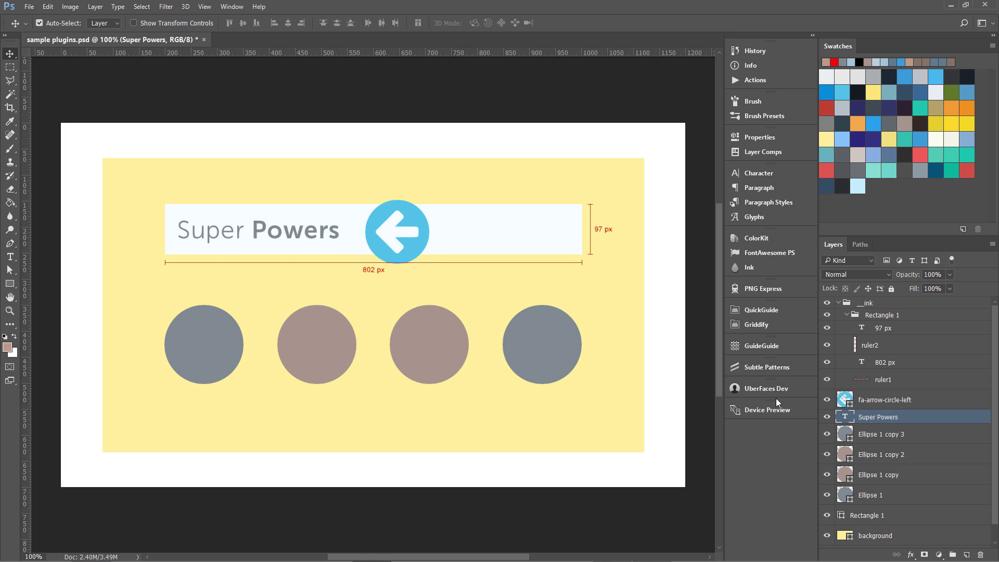
Generate Ink specs for the Super Powers text, then hide and delete the _ink group
left_click(776, 269)
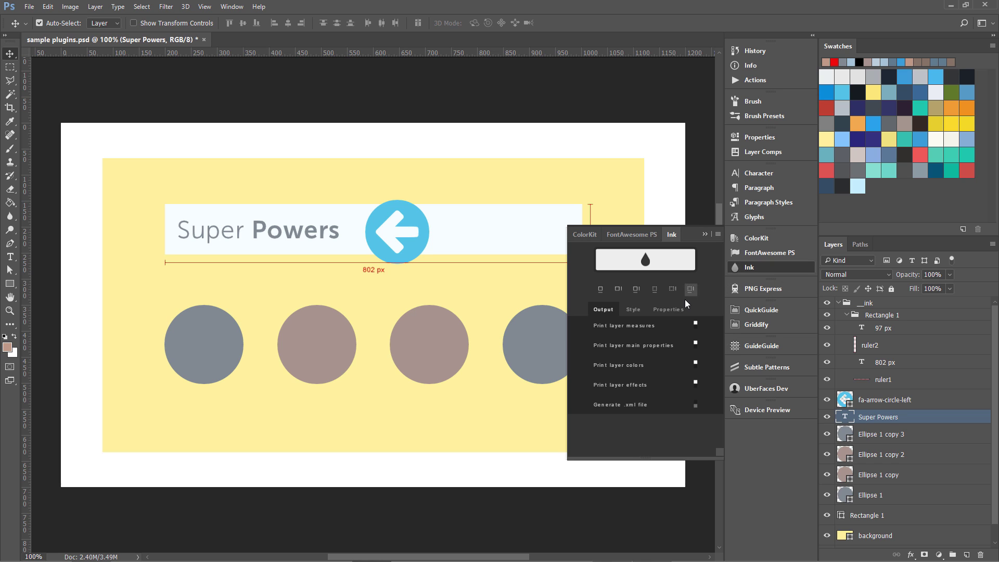
left_click(644, 263)
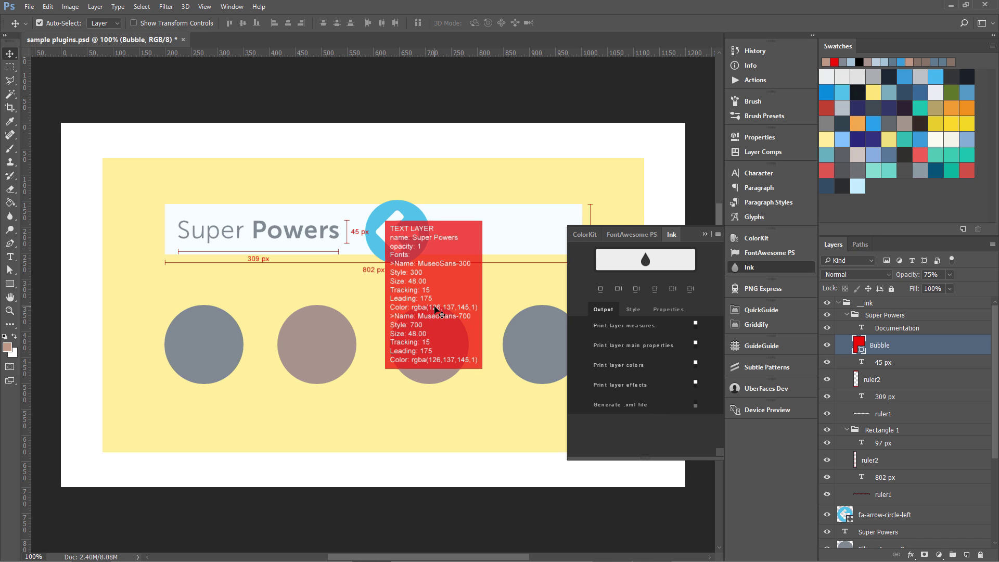
left_click(835, 303)
left_click(828, 304)
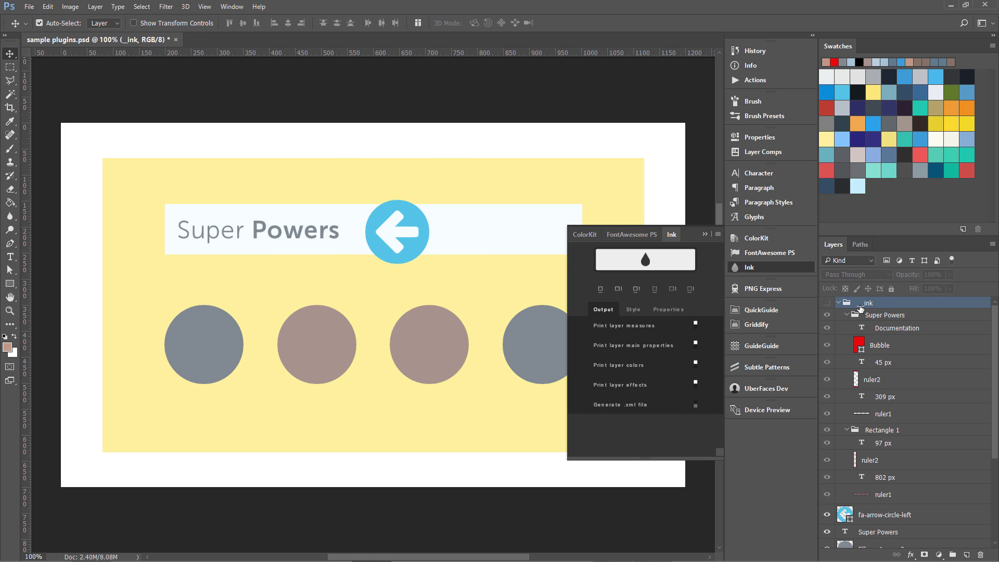
key("Delete")
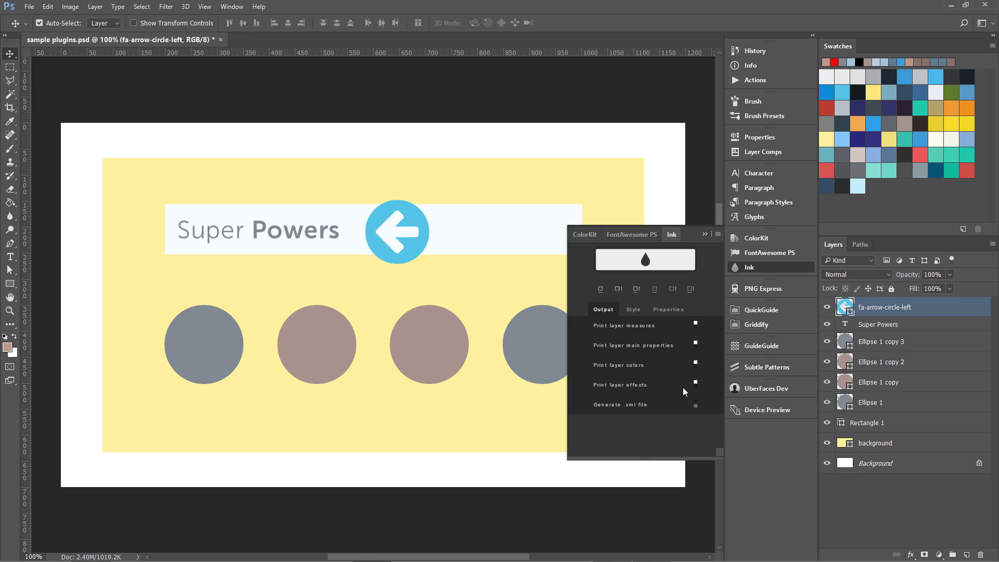
Launch Markly from Window > Extensions, import the document and select the white text bar
left_click(205, 6)
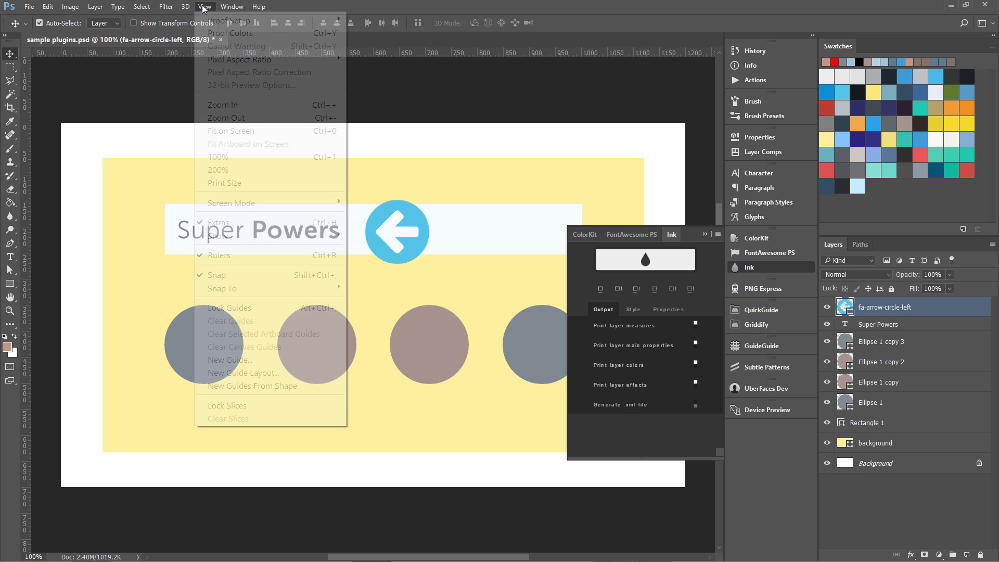
mouse_move(232, 6)
mouse_move(239, 67)
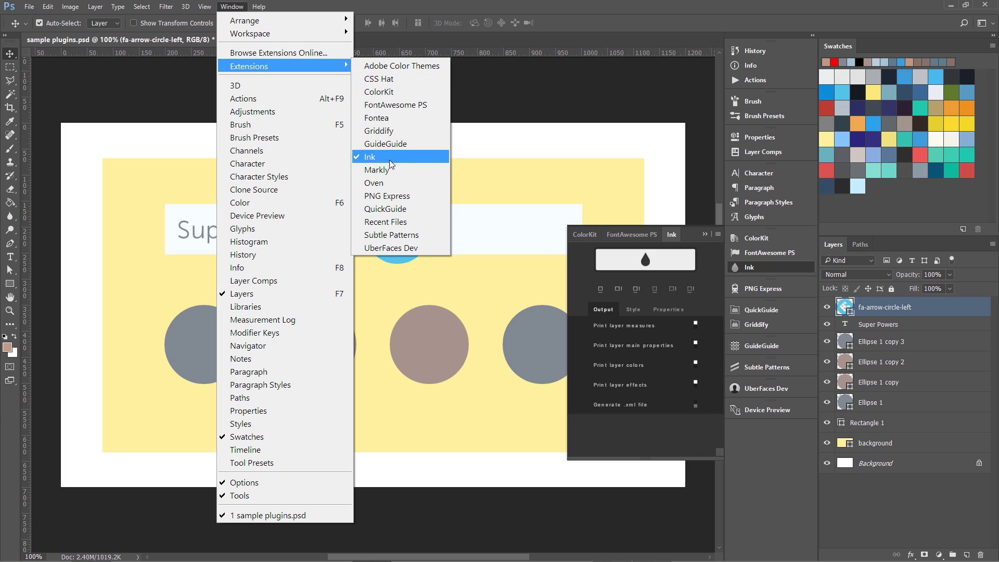
left_click(417, 172)
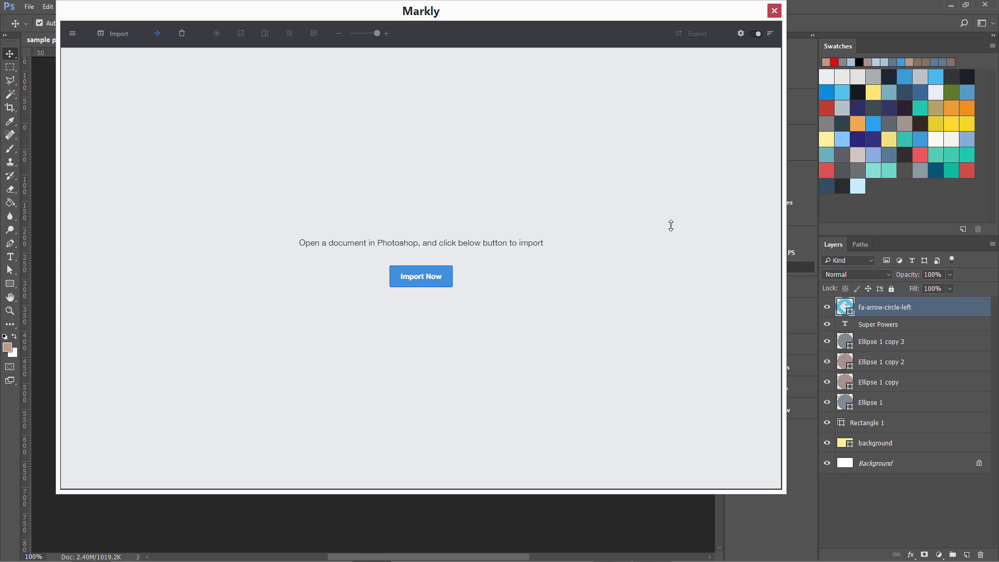
left_click(431, 279)
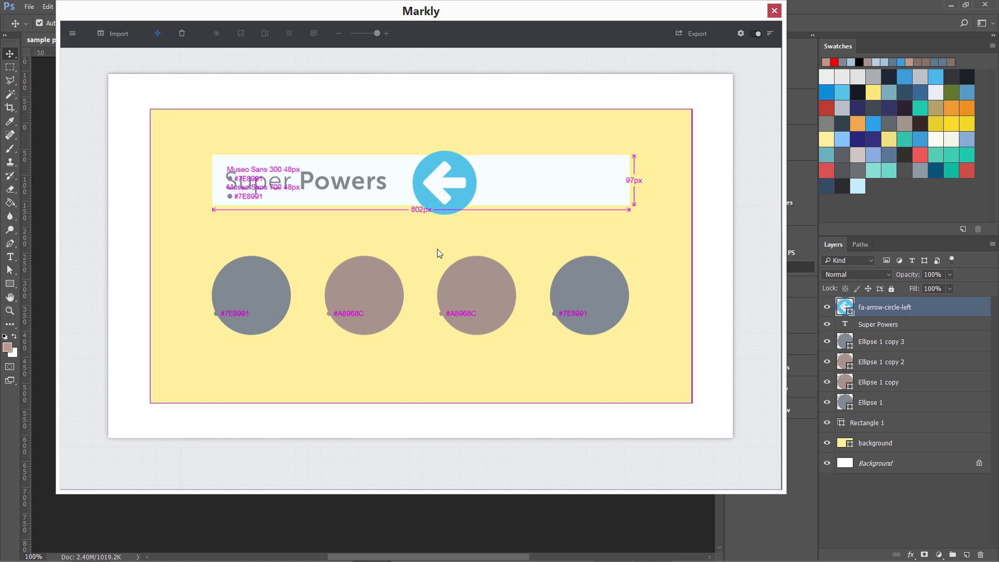
left_click(594, 187)
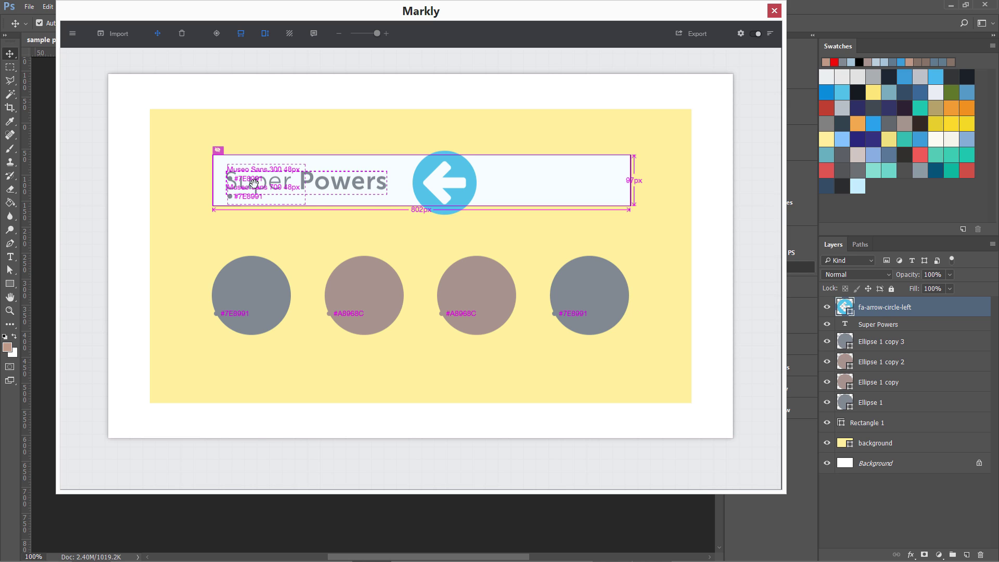
Remove the Super Powers text's font annotation and the bar's 97px height and 802px width labels
left_click(253, 182)
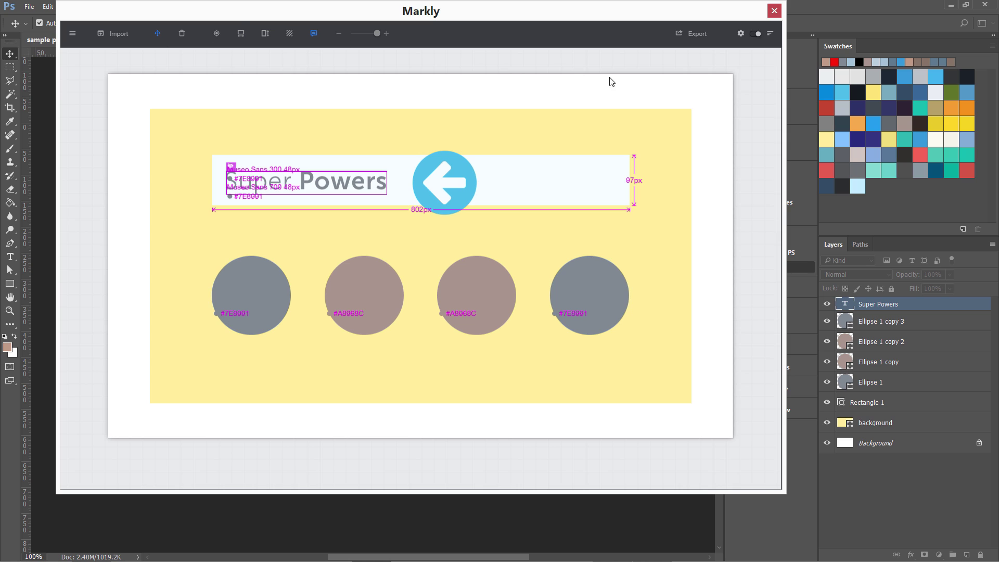
left_click(313, 33)
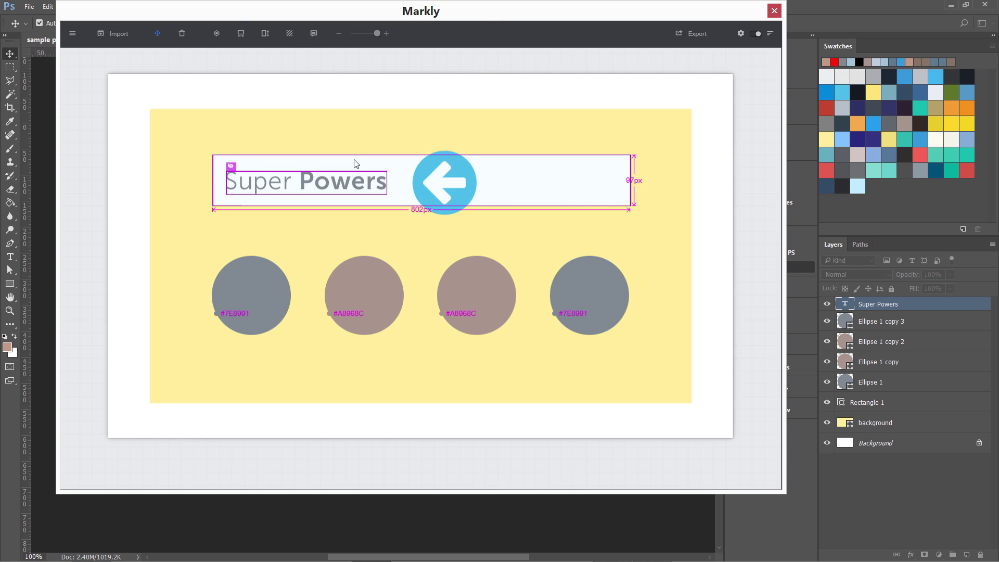
left_click(264, 33)
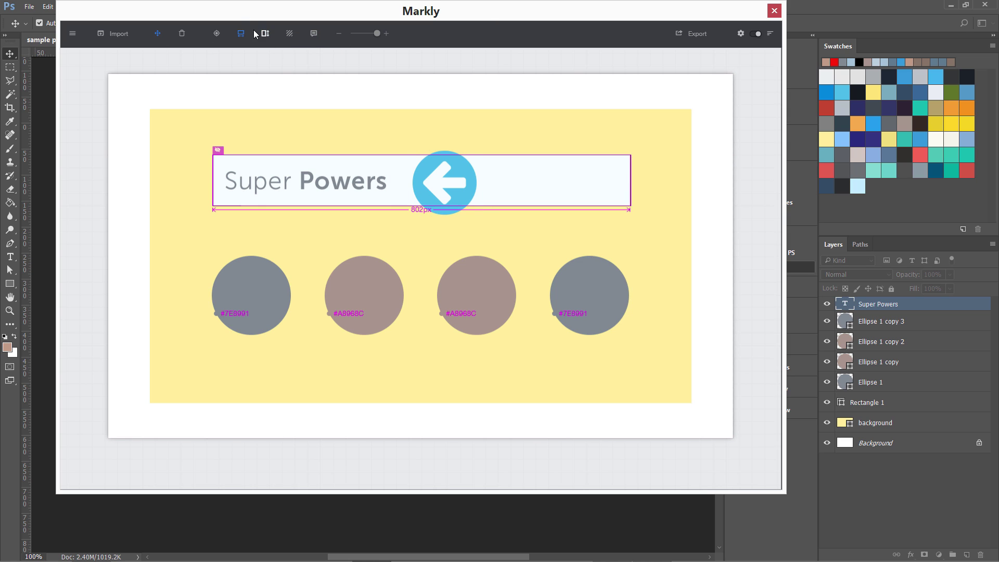
left_click(246, 33)
Hide the colour labels on all four circles
left_click(250, 286)
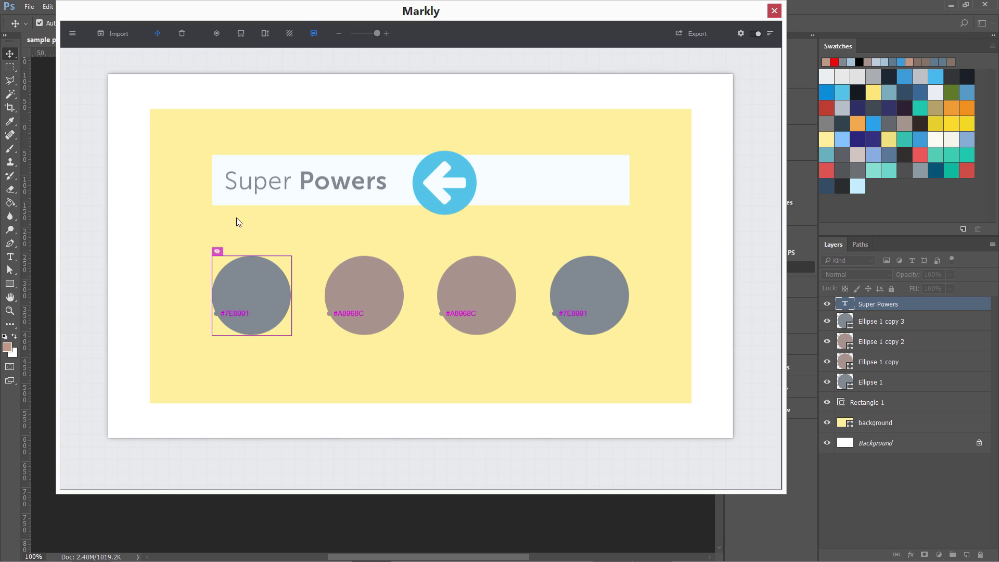
left_click(313, 34)
left_click(343, 284)
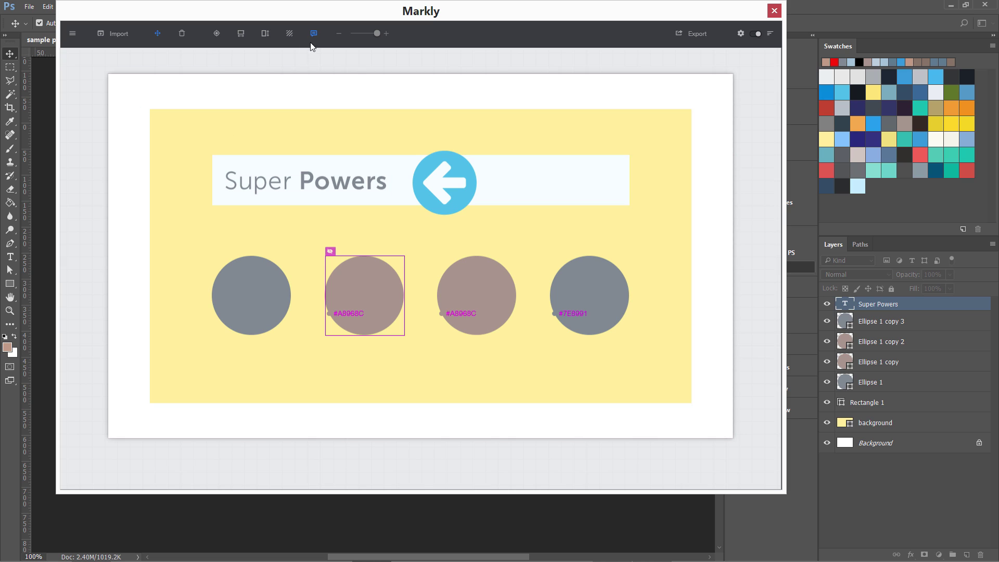
left_click(314, 34)
left_click(455, 267)
left_click(314, 34)
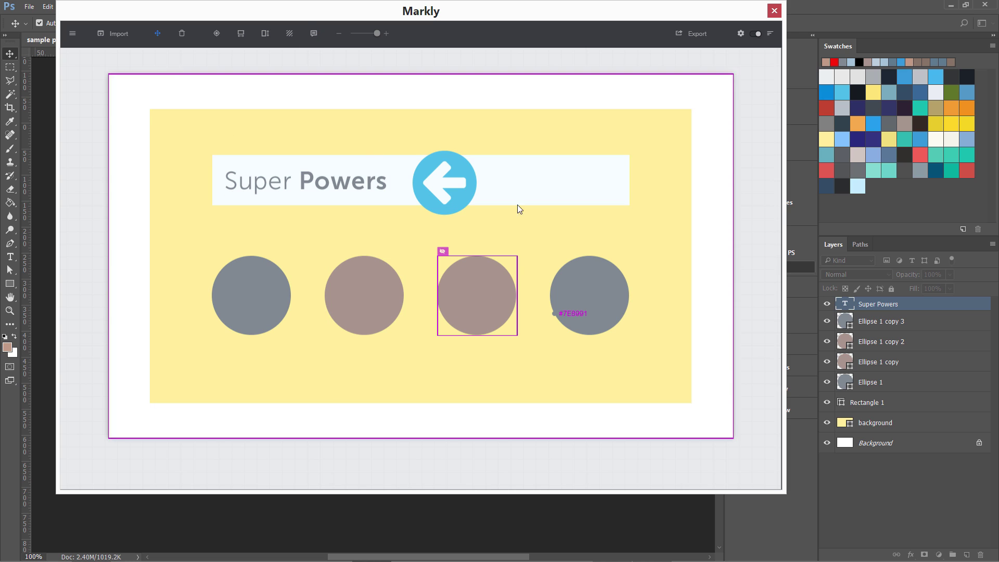
left_click(576, 289)
left_click(313, 34)
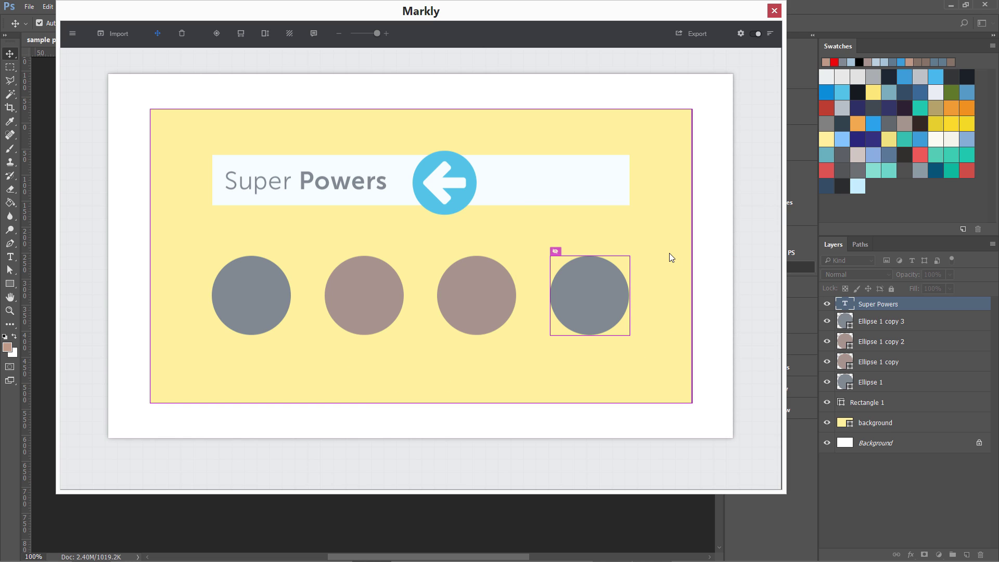
Show the bar's 802px and 97px dimensions and the second circle's #A8968C colour and 152px size
left_click(542, 188)
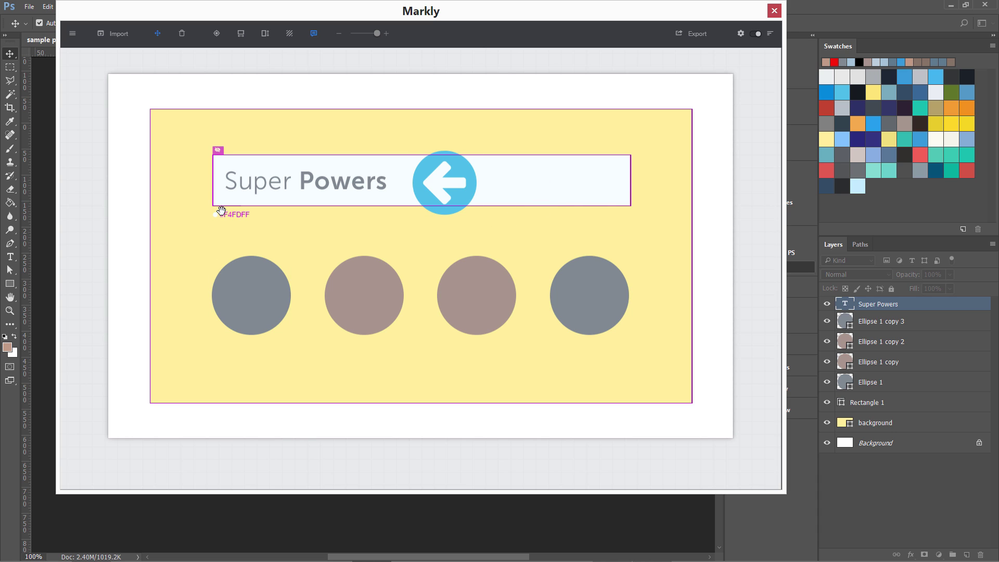
left_click(265, 33)
left_click(239, 34)
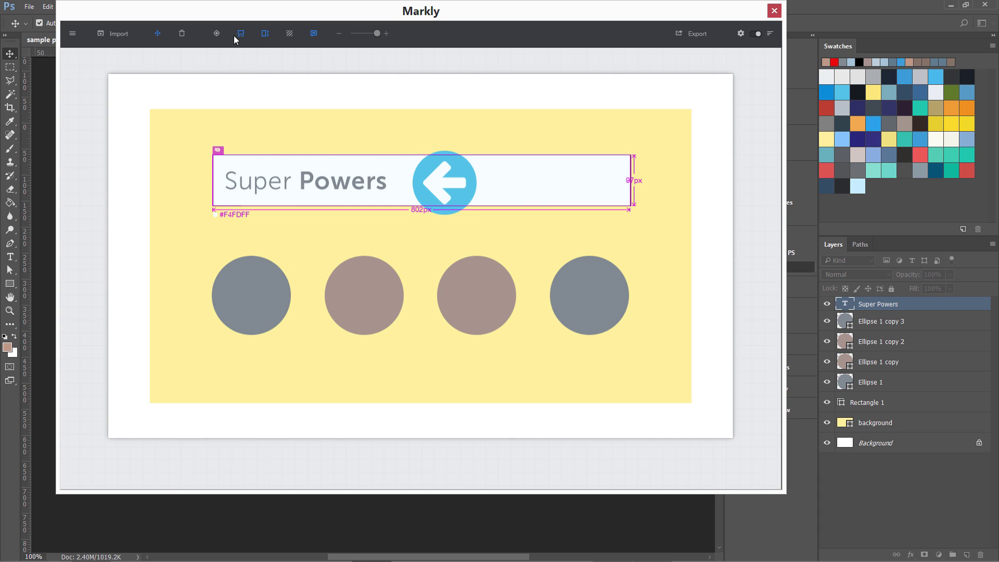
left_click(331, 285)
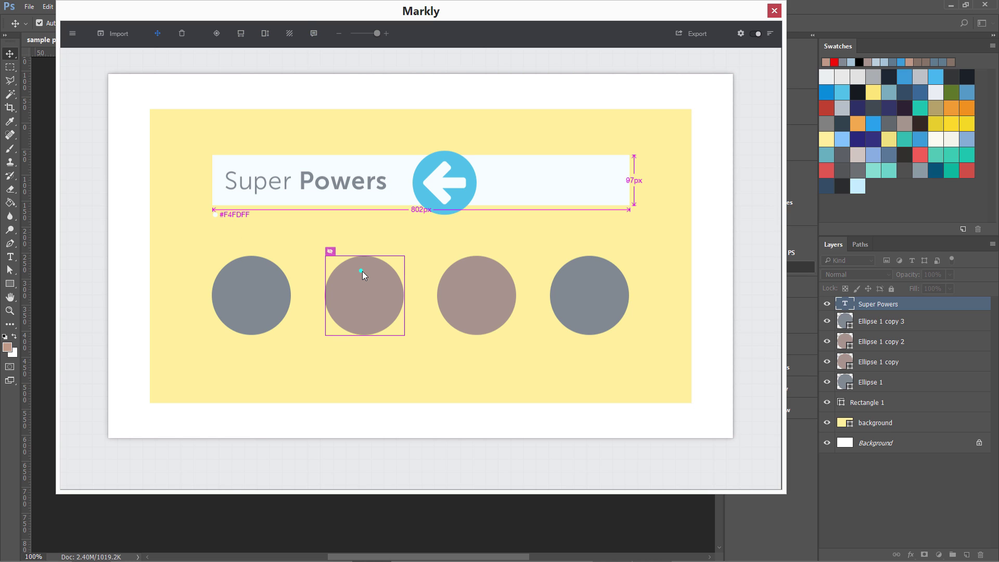
key("c")
left_click(266, 33)
left_click(240, 32)
Show the third circle's 152px height and width, toggling an overlay tint on and off
left_click(497, 288)
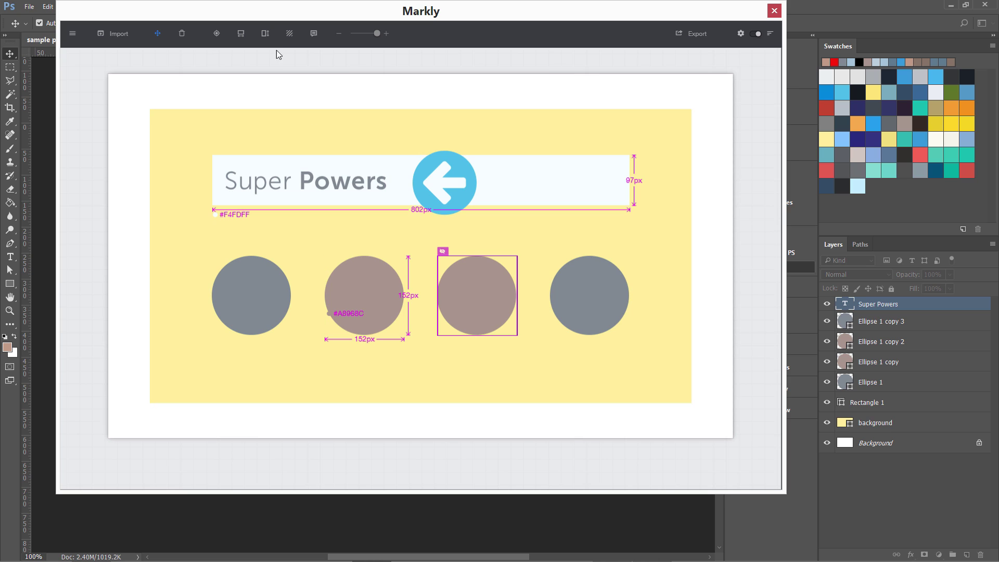
left_click(265, 33)
left_click(289, 35)
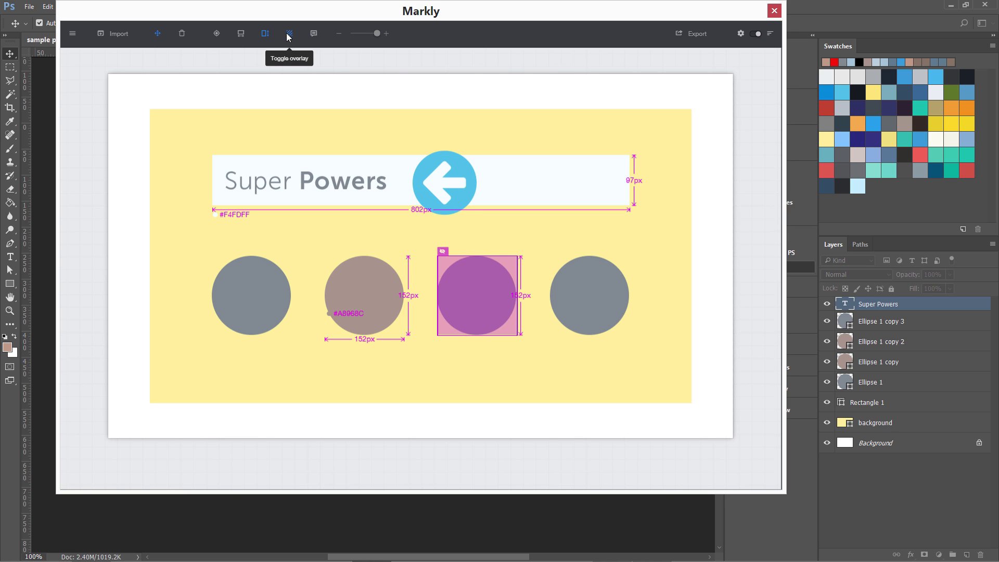
left_click(288, 34)
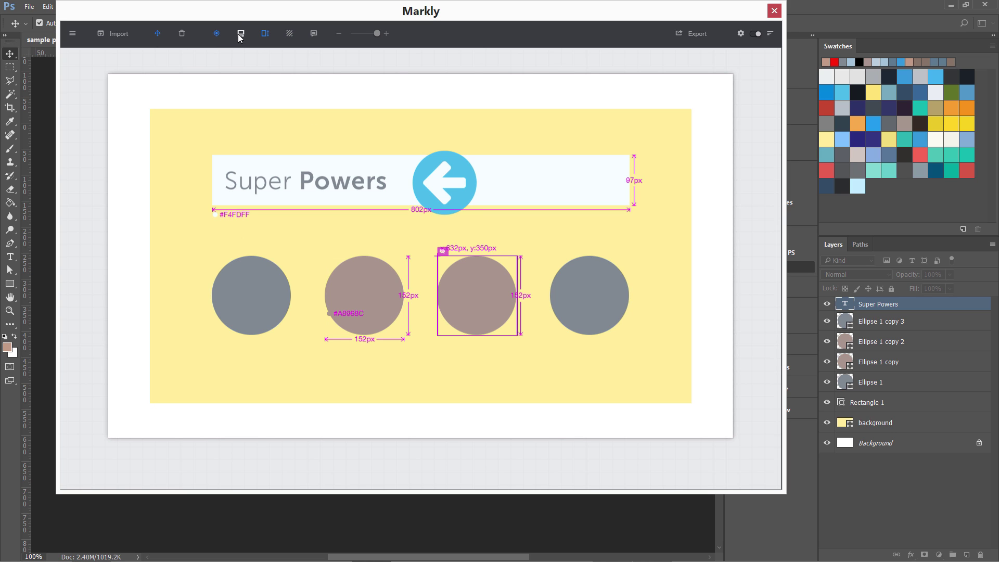
left_click(241, 34)
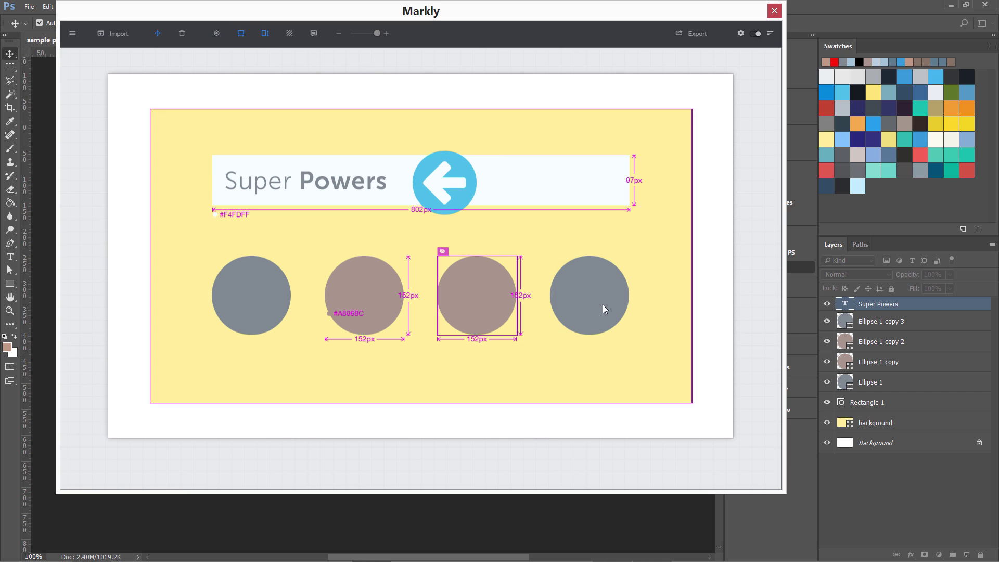
Show the text's Museo Sans 300 48px #7E8991 specs and the arrow's #4CBCEB, then close Markly
left_click(348, 186)
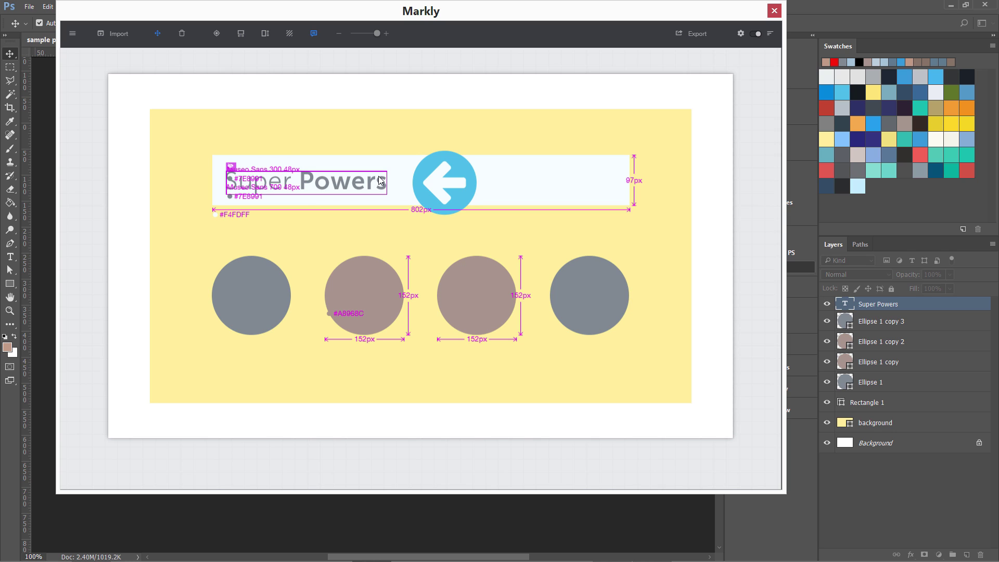
left_click(445, 185)
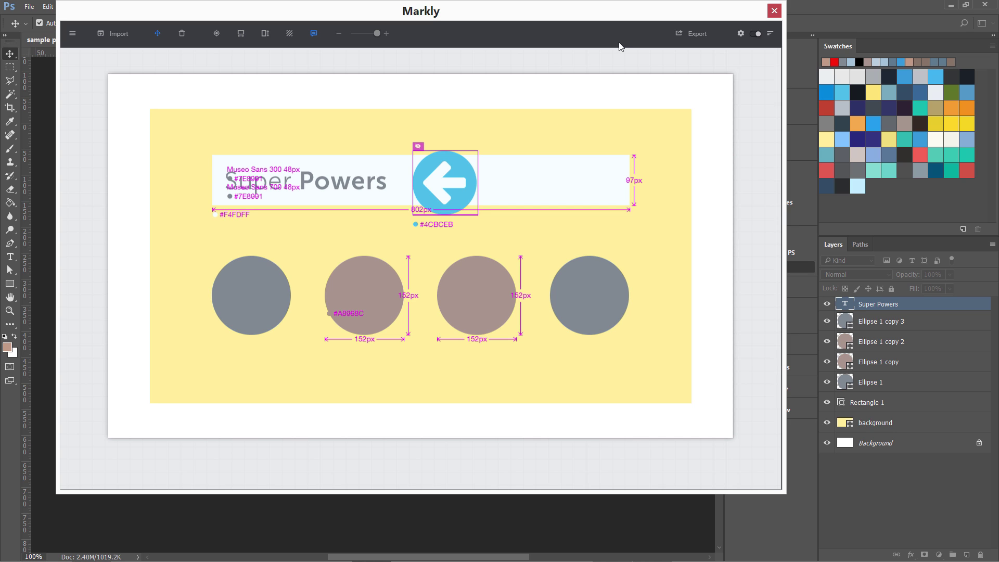
left_click(771, 14)
Open the PNG Express panel and make Ellipse 1 copy 3 the active layer
left_click(753, 291)
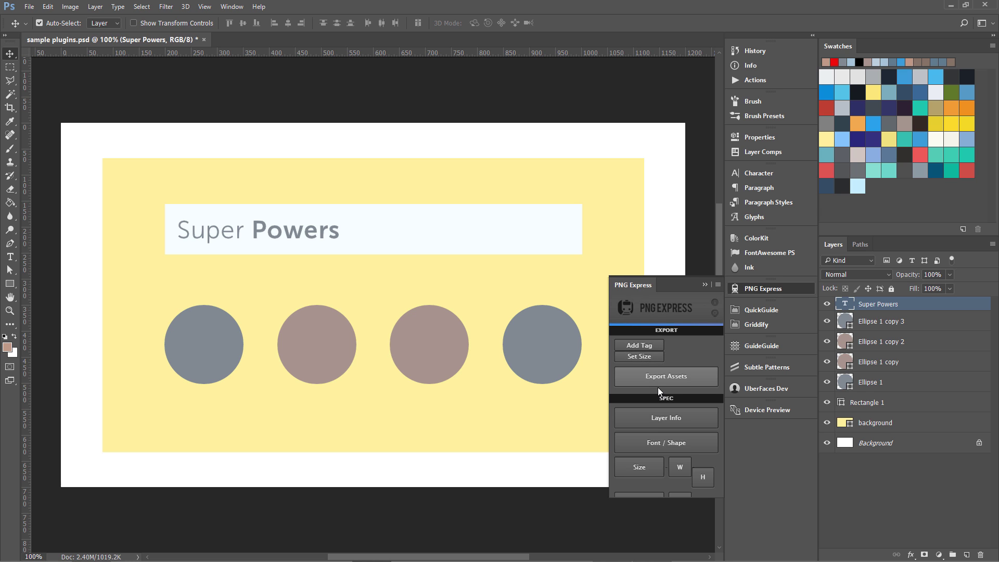
left_click(889, 323)
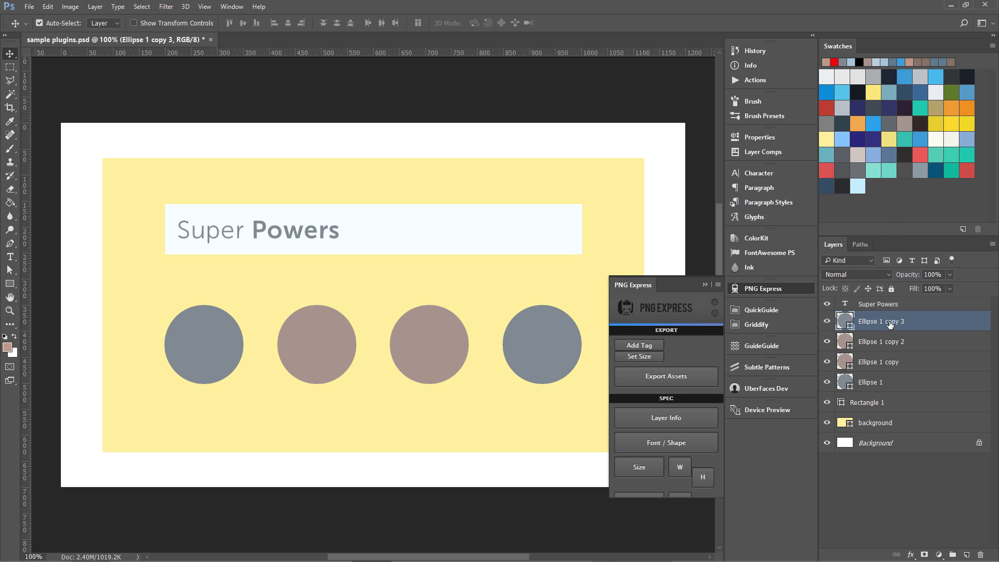
right_click(891, 324)
left_click(434, 289)
Preview the circle's 152 × 152 px export, then close the preview and collapse PNG Express
key("ctrl+alt+shift+w")
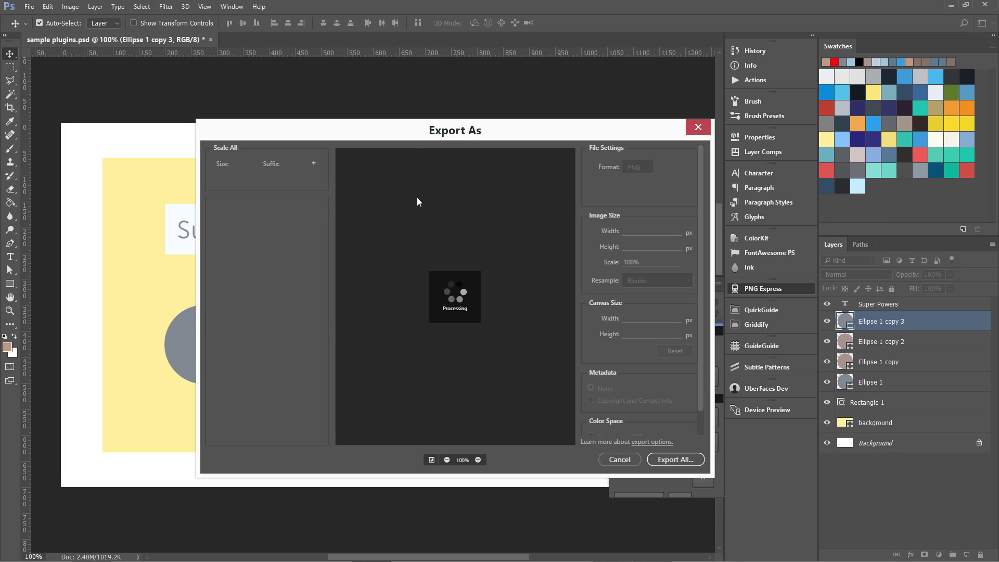
left_click(698, 129)
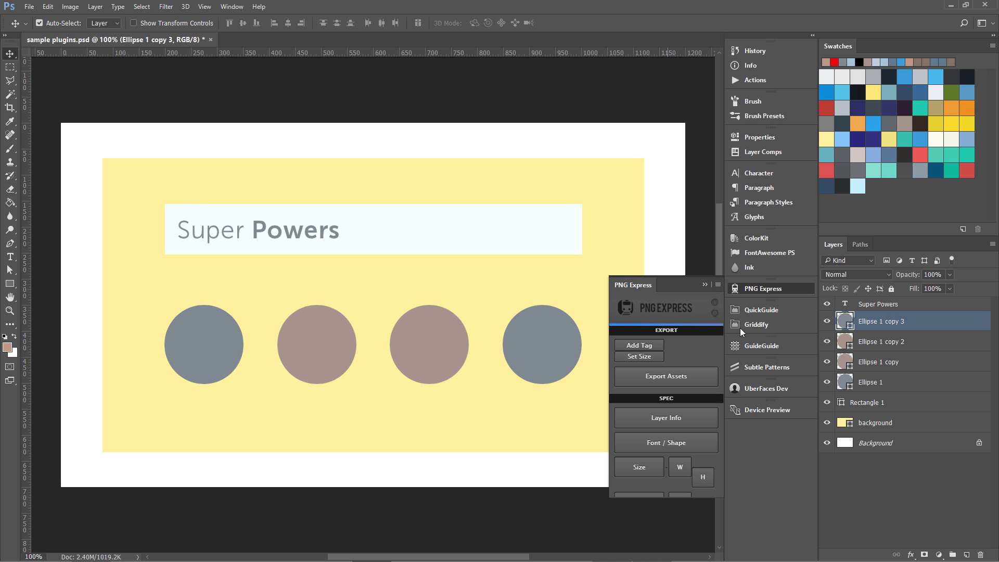
left_click(771, 288)
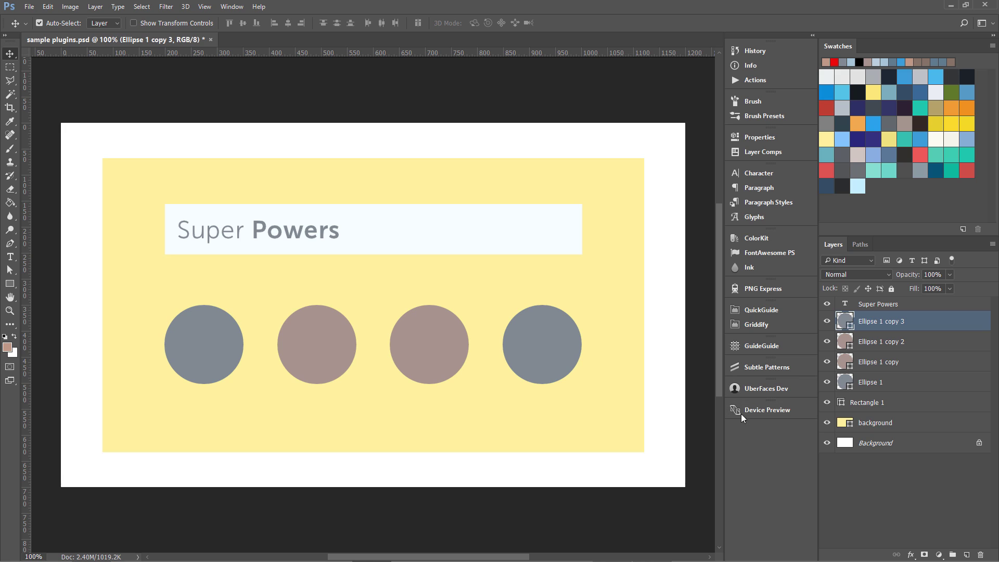
Use QuickGuide to add guides along the edges of the light title rectangle (Rectangle 1)
left_click(756, 310)
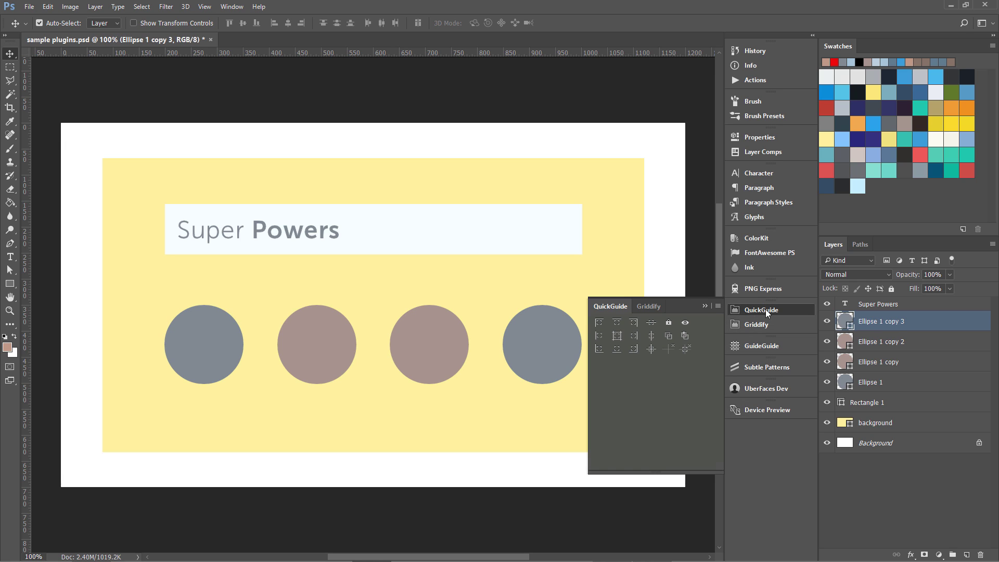
left_click(450, 231)
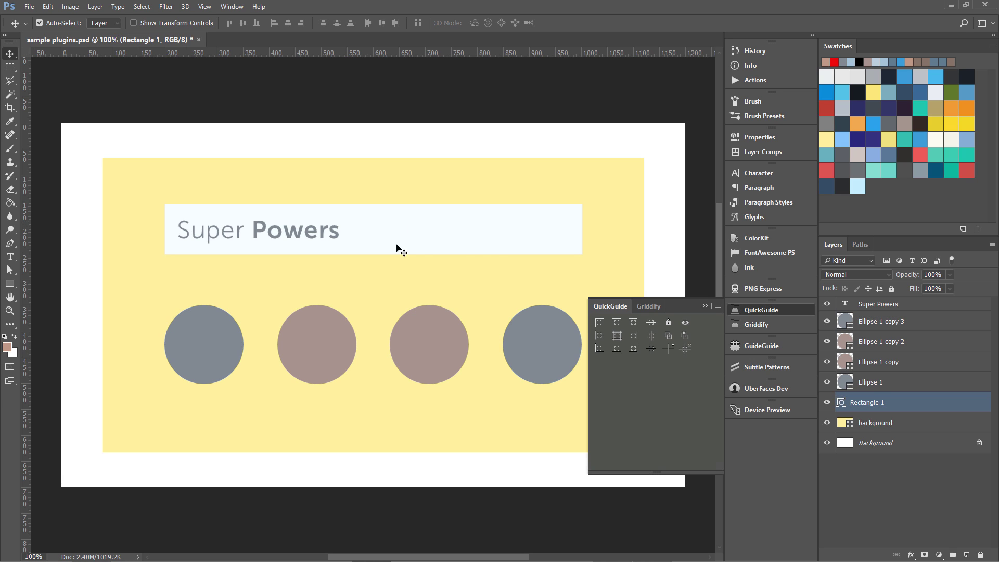
left_click(620, 338)
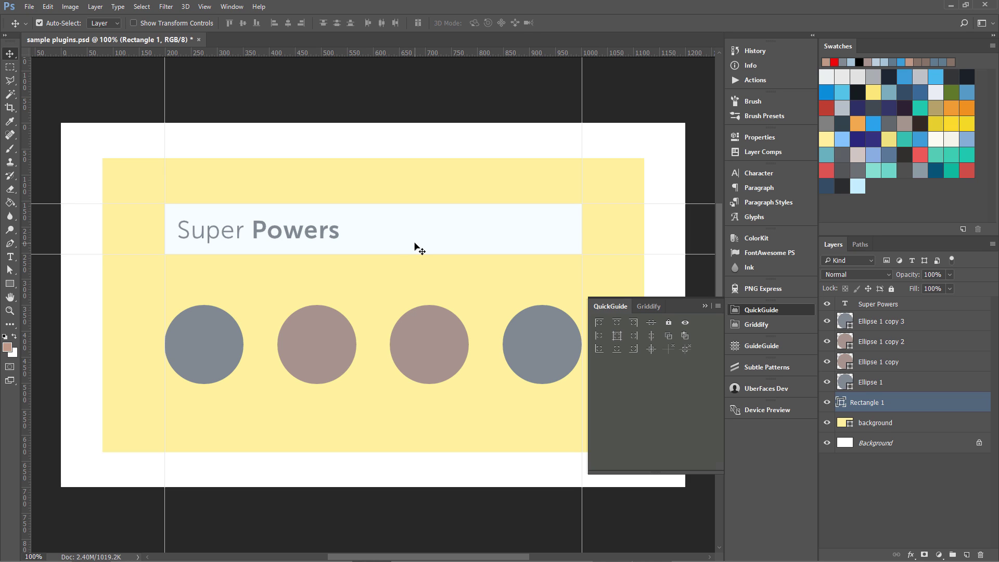
Add vertical and horizontal centre guides through the third circle, then toggle guides off and on
left_click(422, 328)
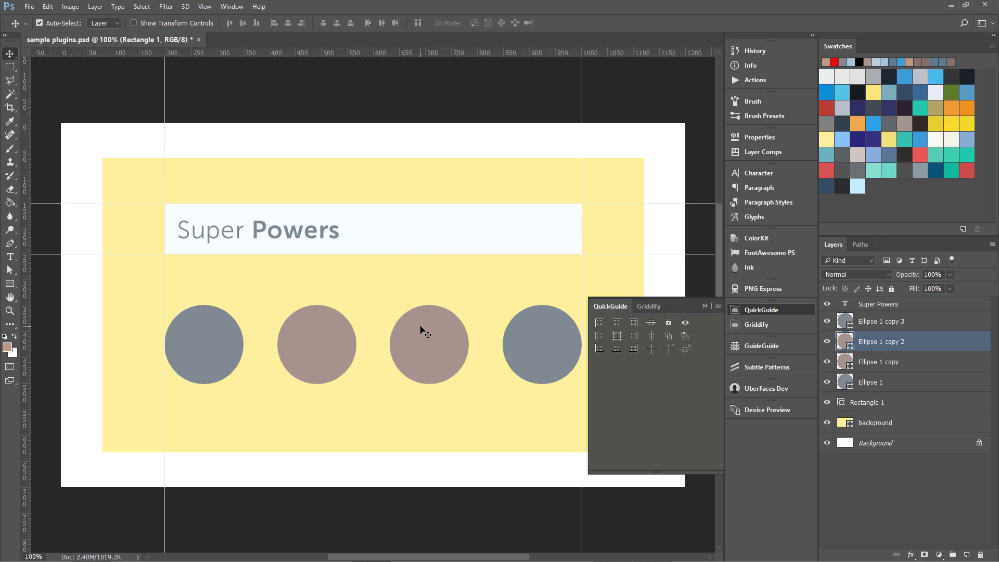
left_click(651, 336)
left_click(651, 349)
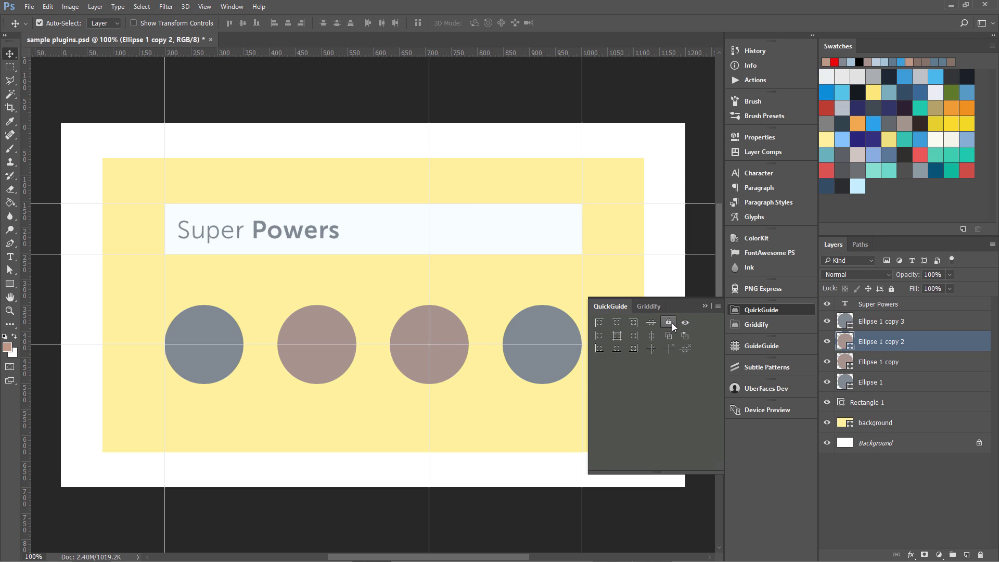
left_click(688, 325)
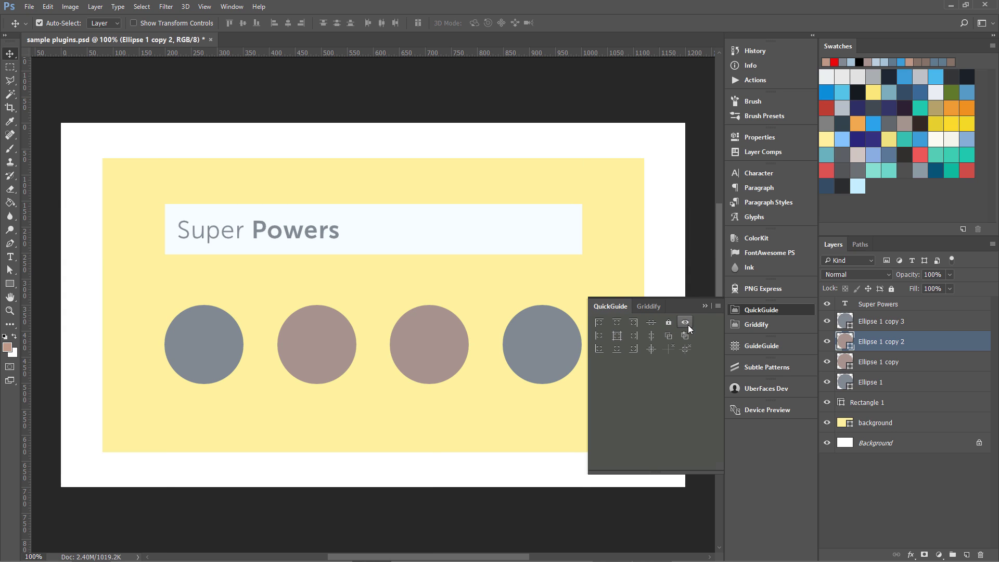
left_click(685, 322)
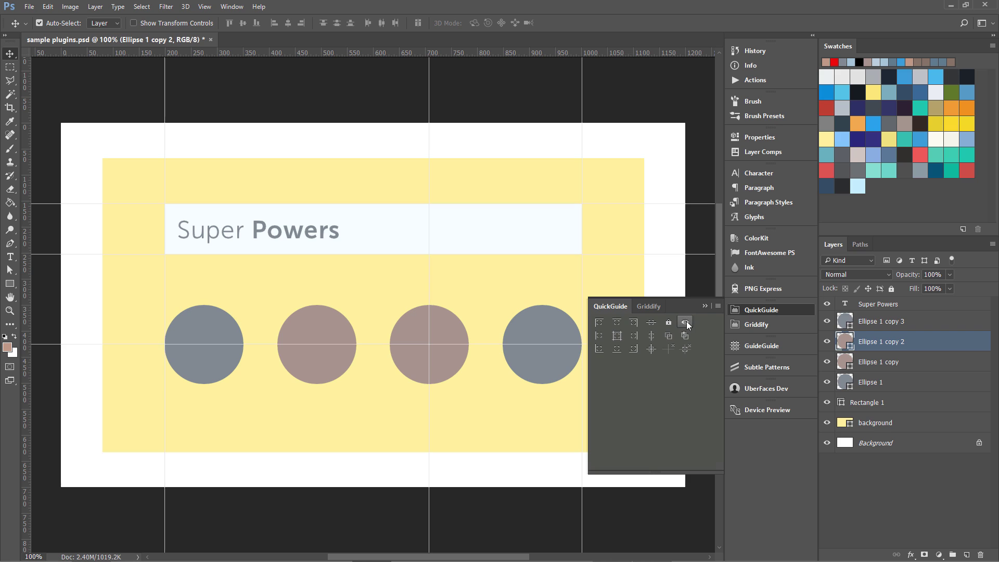
Open Griddify and load the yellow background layer as a selection
left_click(761, 310)
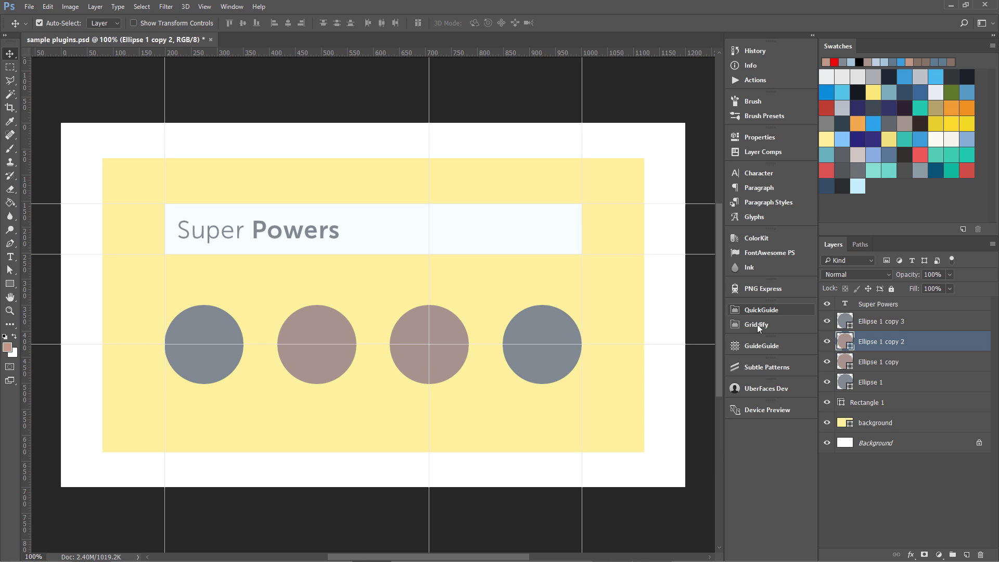
left_click(757, 326)
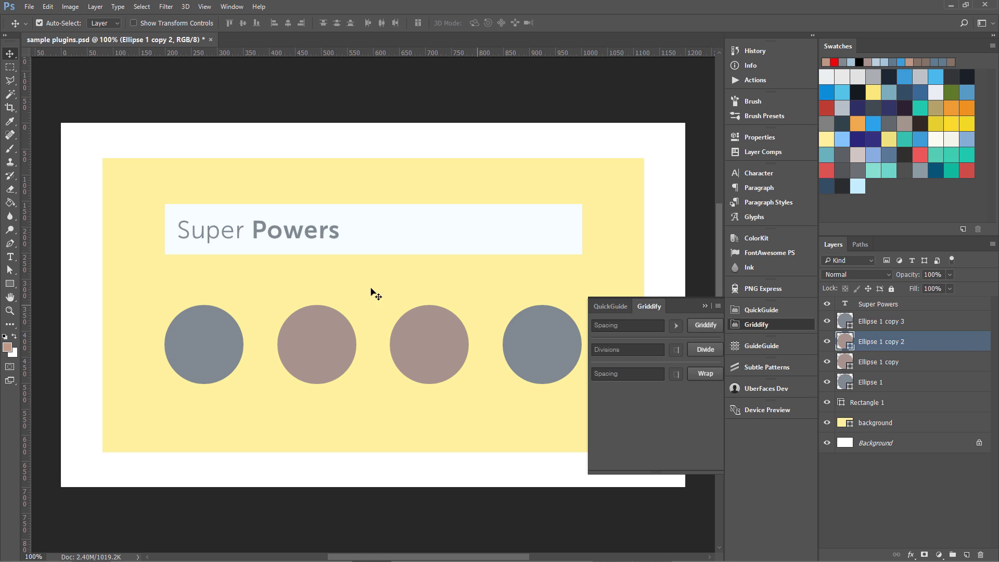
left_click(420, 192)
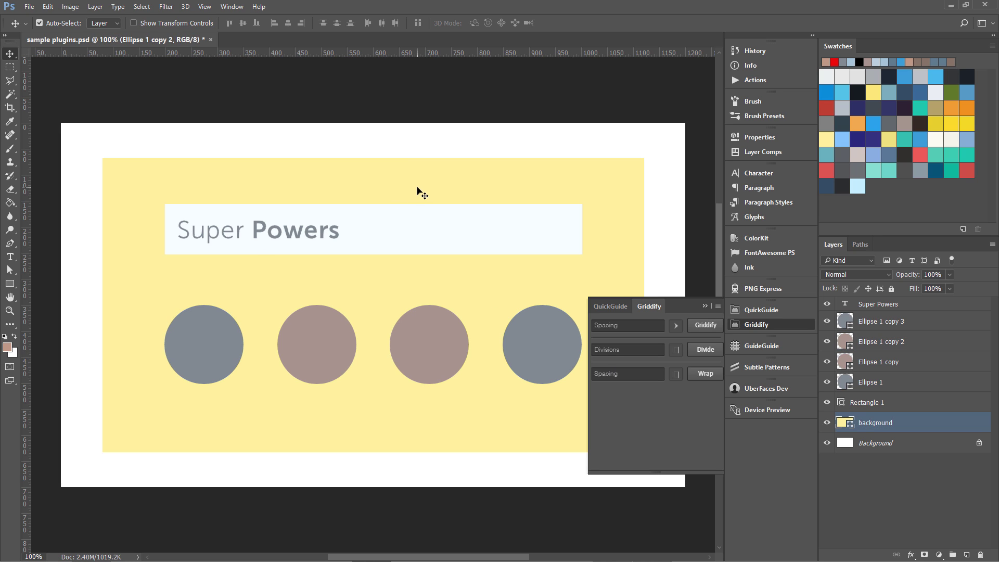
left_click(847, 423, "ctrl")
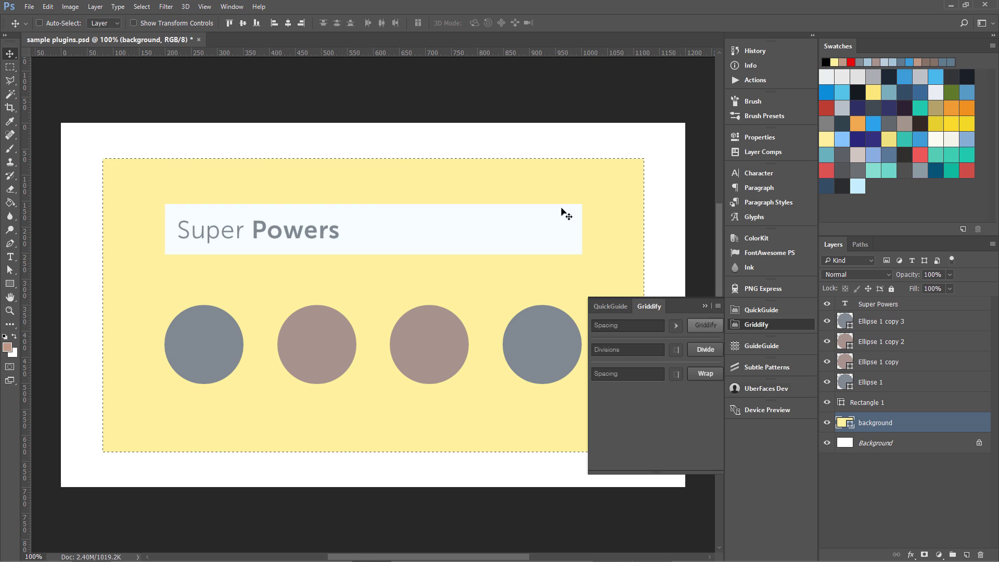
Divide the selection into 4 columns and 4 rows of guides
left_click(607, 350)
type("4")
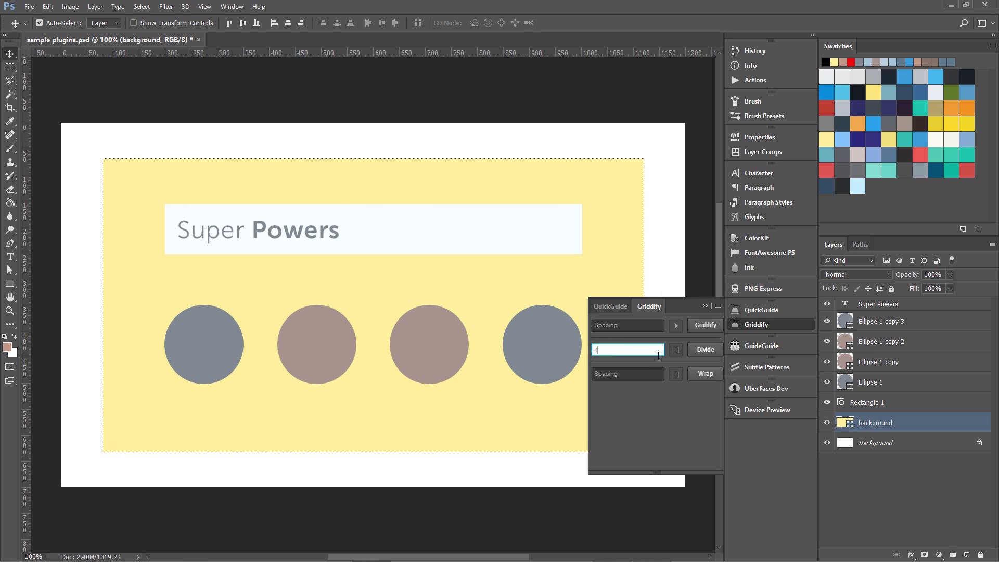
left_click(700, 350)
left_click(677, 350)
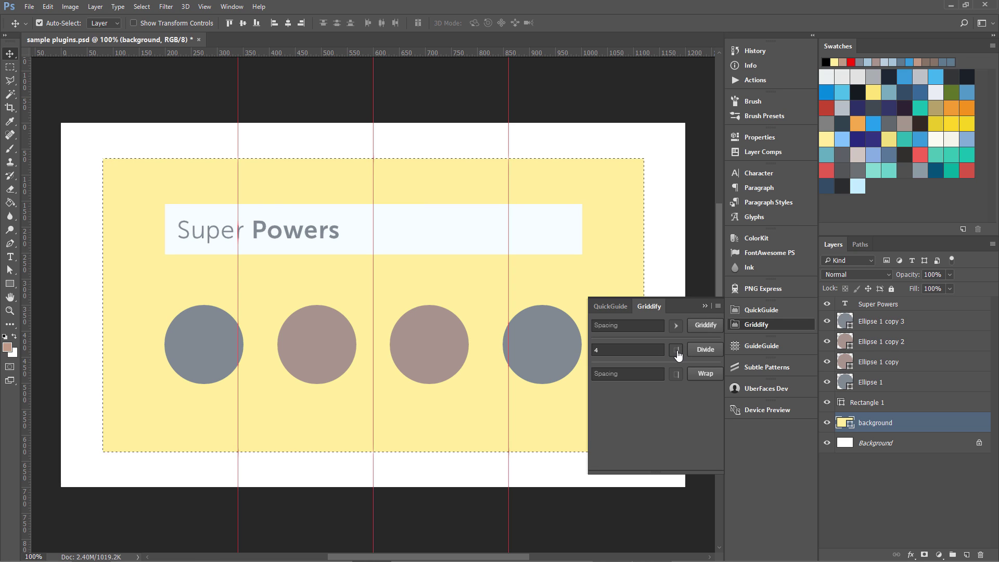
left_click(699, 349)
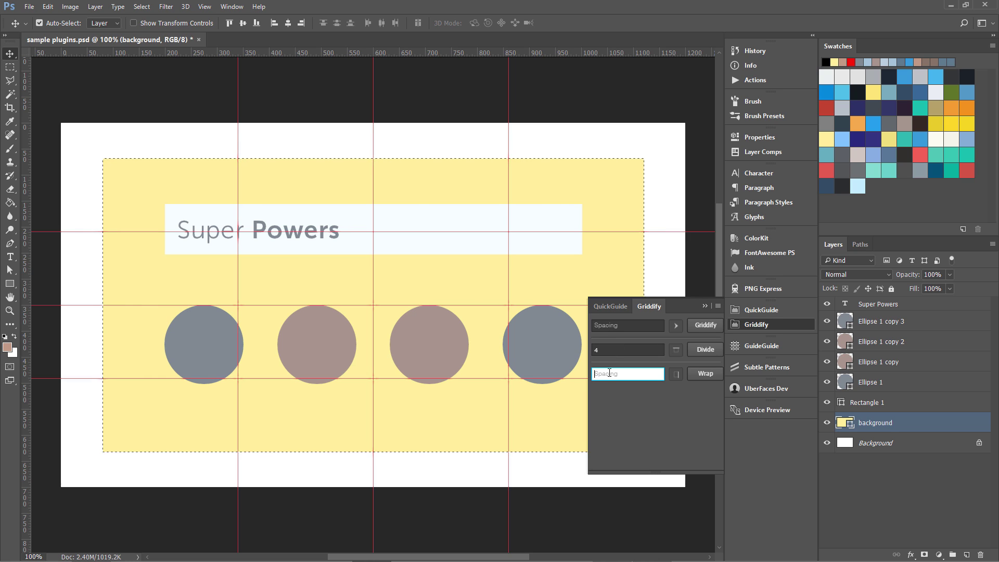
With spacing 0, add wrap guides along all the banner's edges, then deselect
type("0")
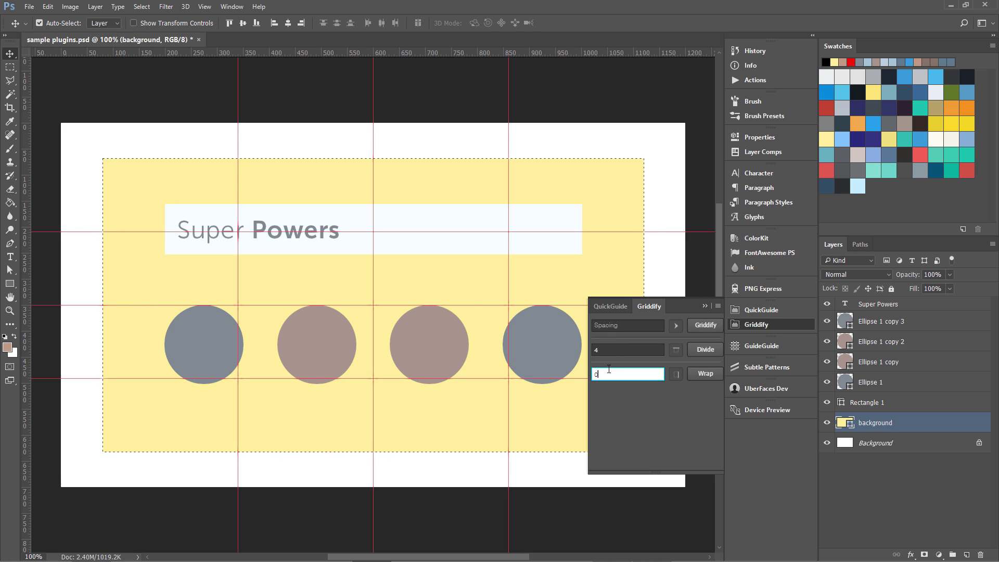
left_click(701, 374)
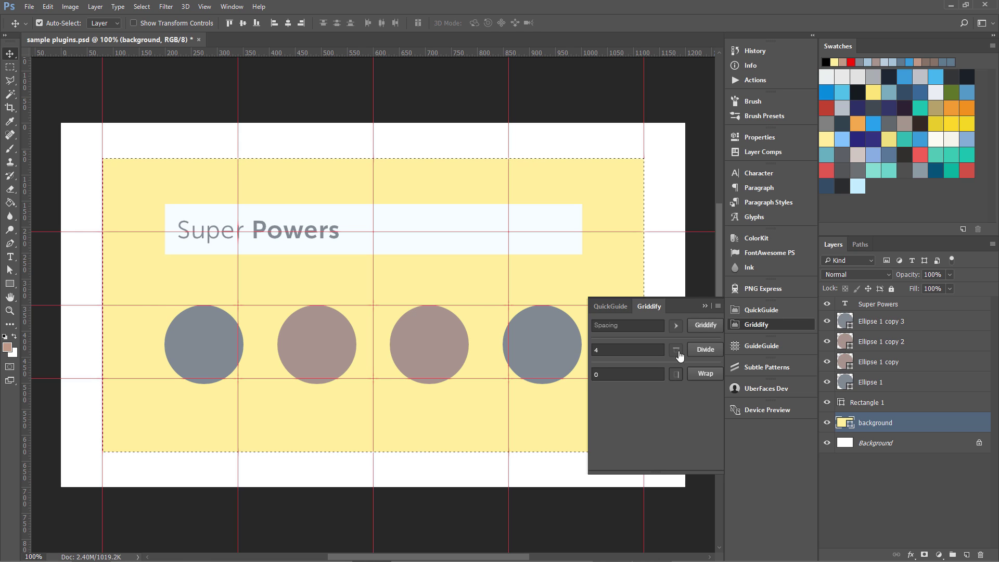
left_click(676, 374)
left_click(699, 372)
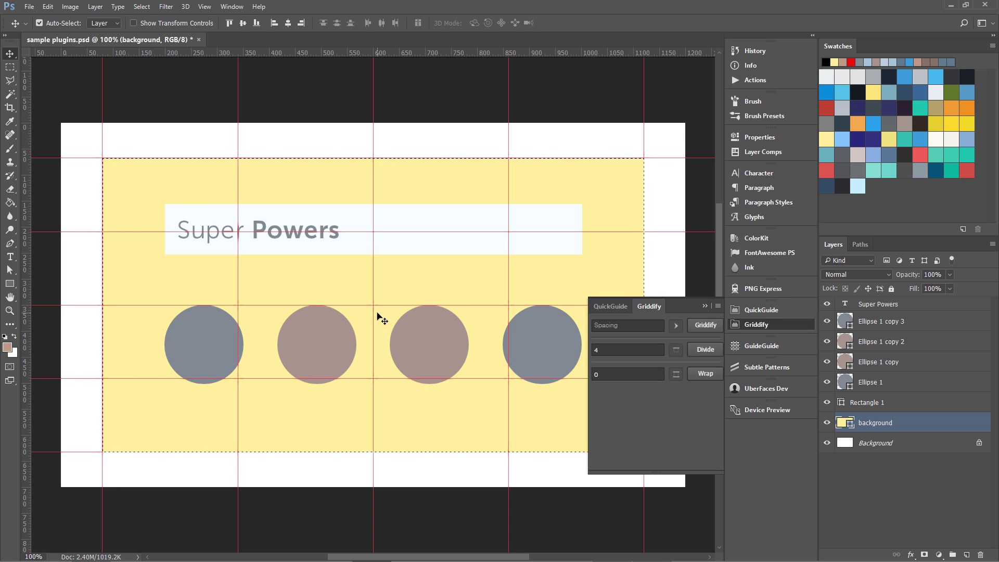
key("ctrl+d")
left_click(773, 326)
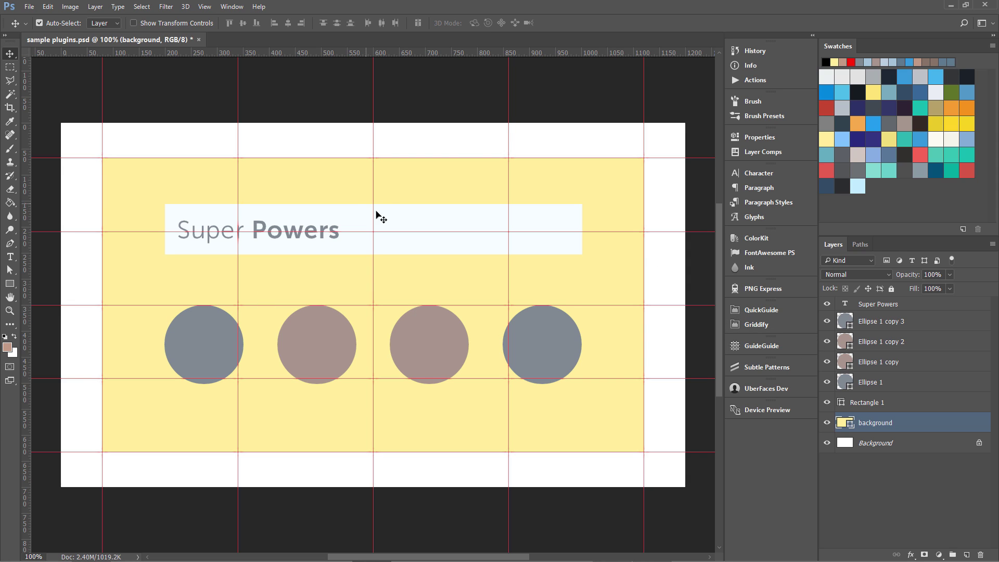
left_click(755, 327)
Clear the existing guides and switch from Griddify to the GuideGuide panel
left_click(755, 327)
left_click(758, 345)
left_click(628, 312)
key("ctrl+semicolon")
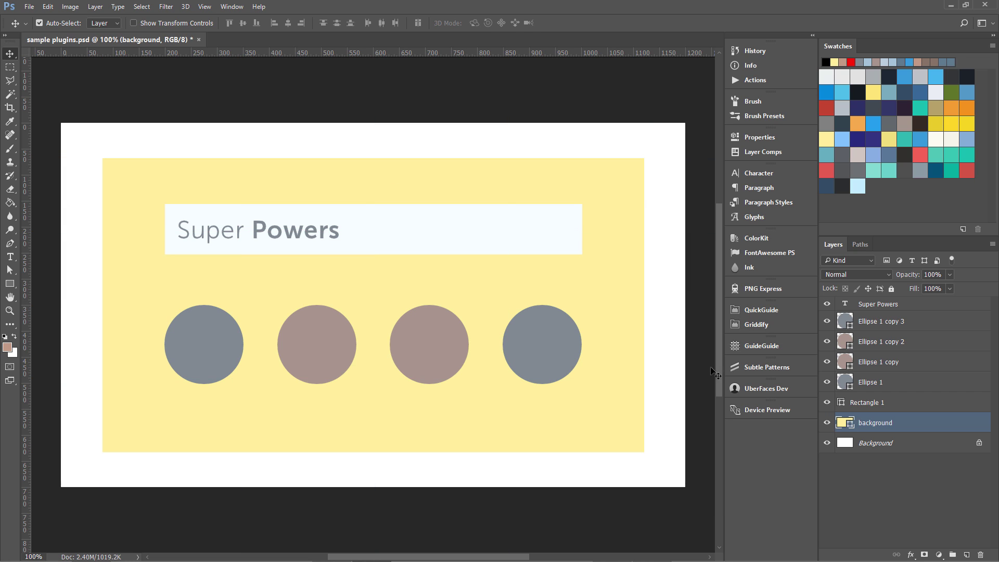
left_click(753, 346)
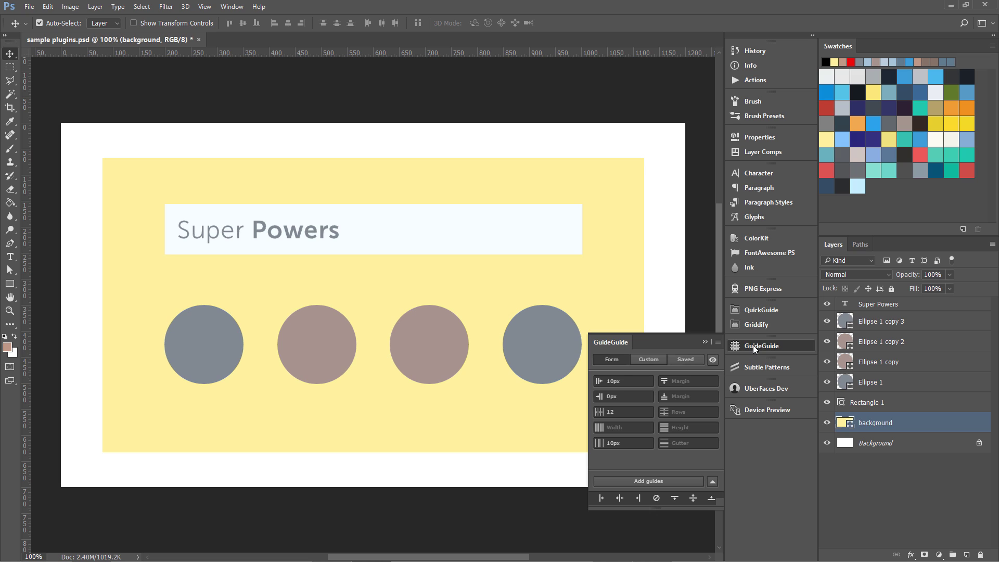
Change GuideGuide's columns from 12 to 8 and add the column guides
left_click(624, 381)
left_click(627, 414)
type("8")
key("Tab")
left_click(627, 481)
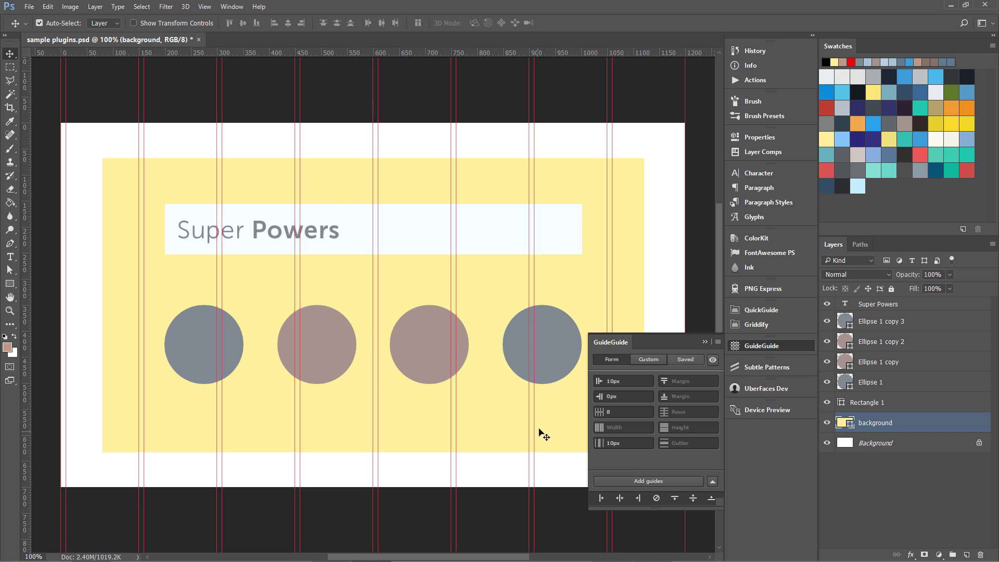
left_click(767, 346)
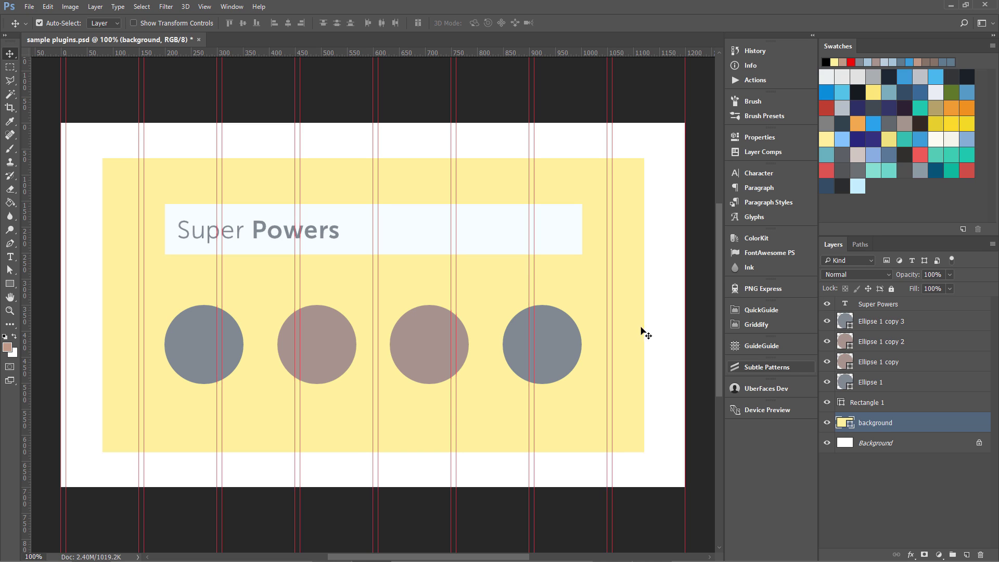
Remove the column guides with View > Clear Guides and open the Subtle Patterns library
left_click(204, 7)
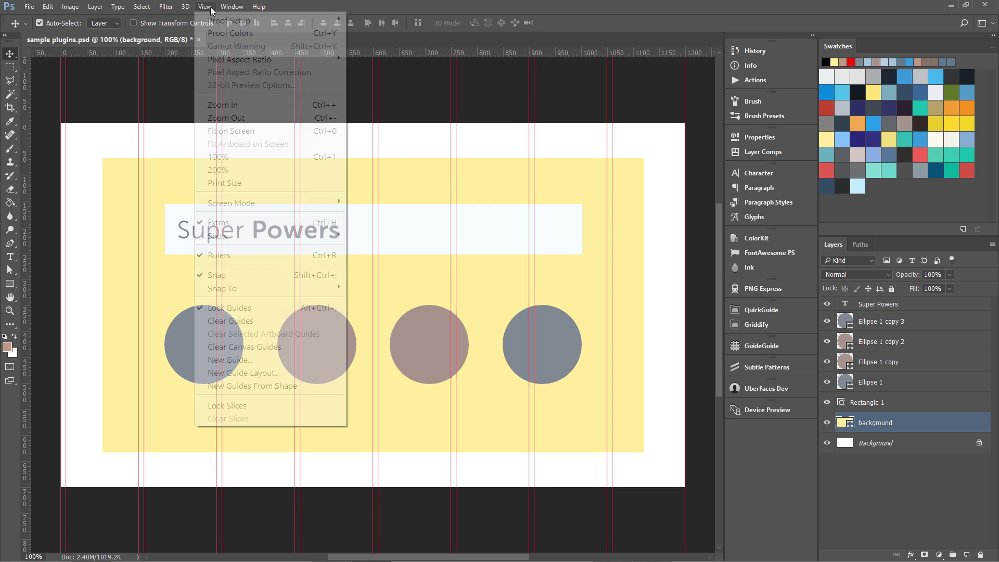
left_click(284, 320)
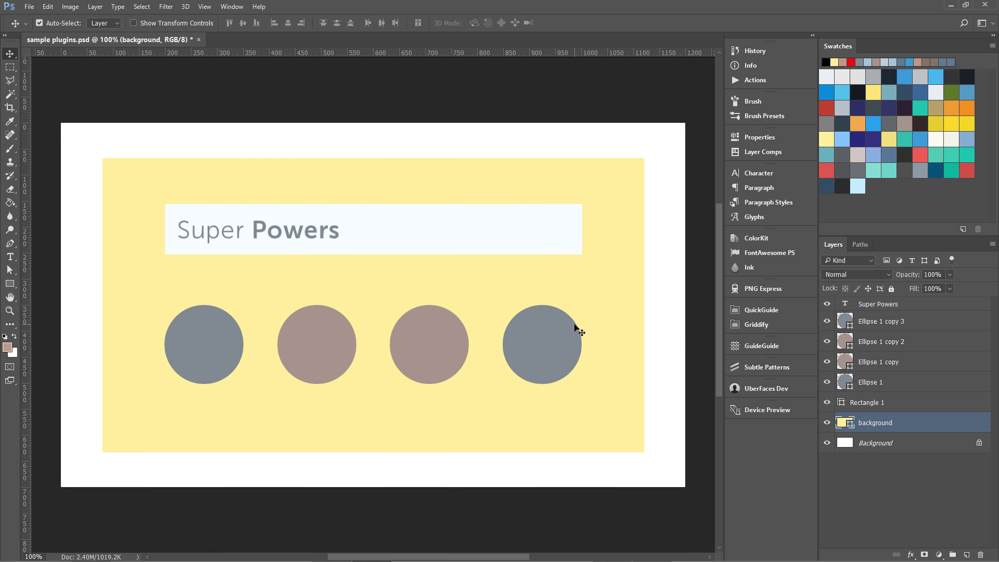
left_click(767, 367)
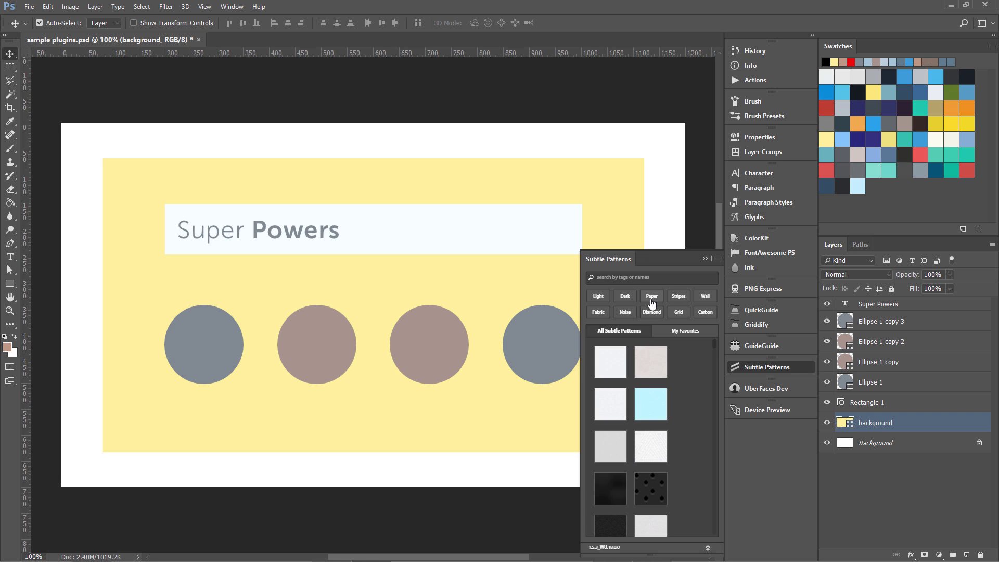
Browse Stripes, Wall and Paper patterns and apply black paper to the background
left_click(677, 295)
left_click(703, 296)
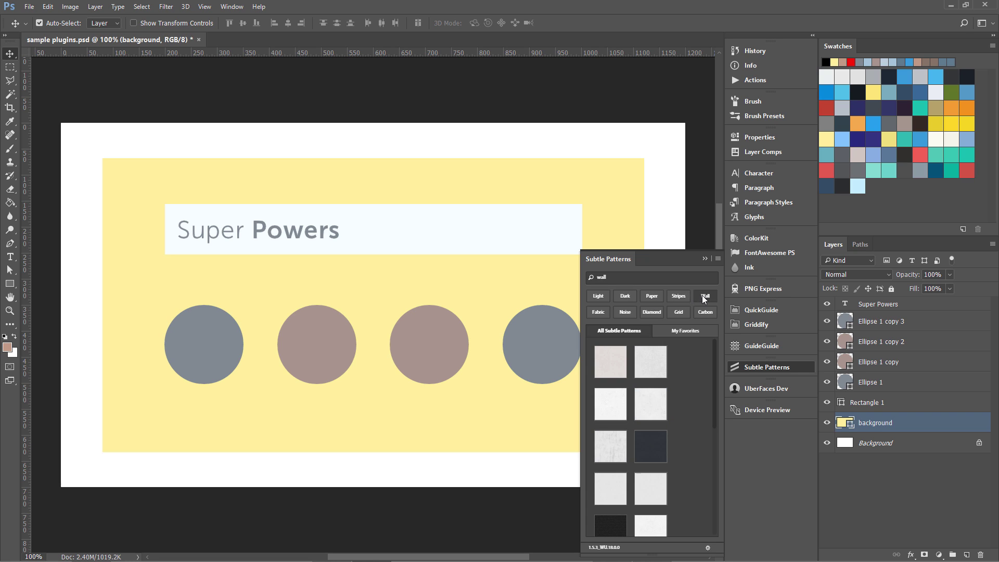
left_click(653, 298)
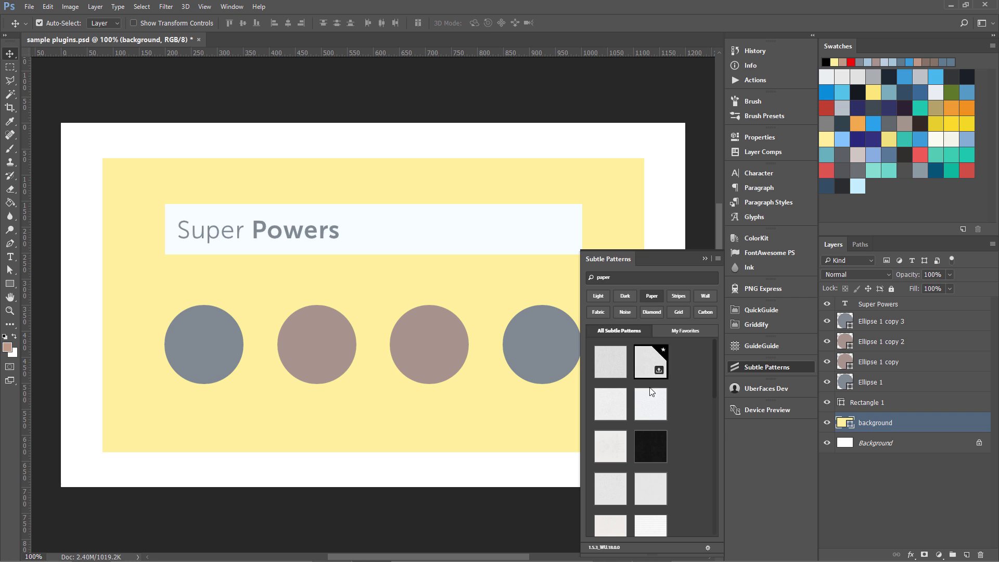
left_click(651, 436)
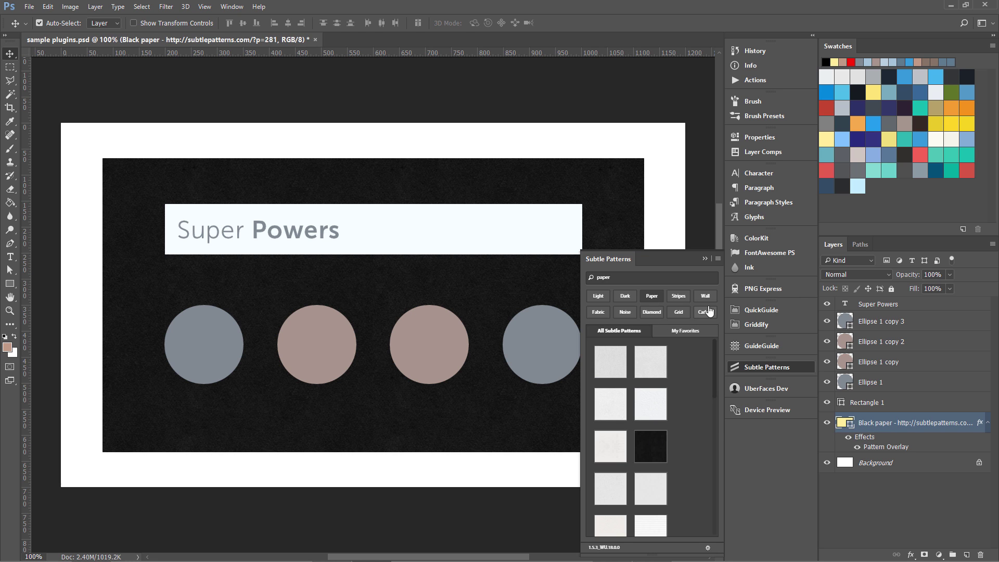
left_click(749, 365)
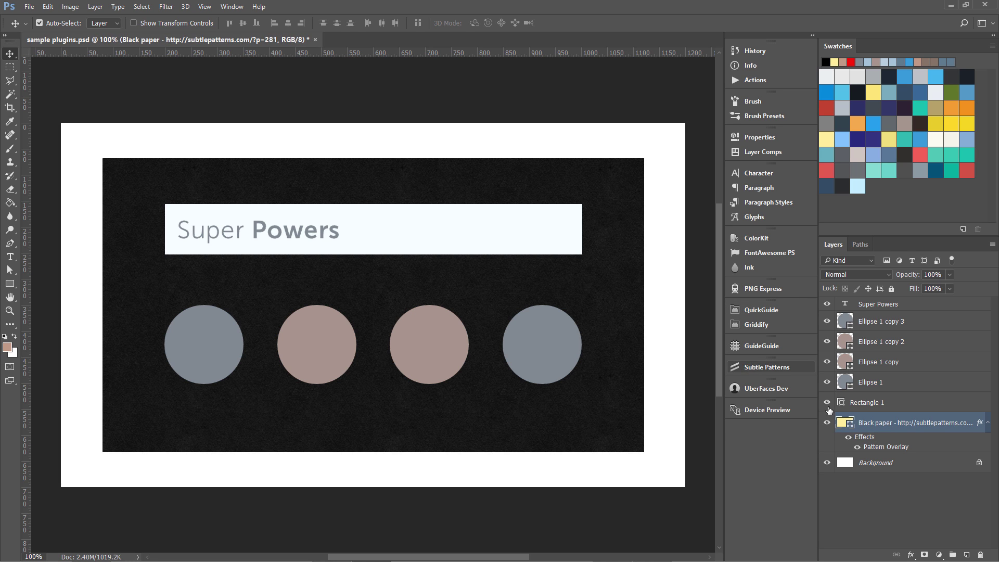
Set the Pattern Overlay opacity to 58%, then delete the overlay effect
double_click(884, 446)
left_click_drag(797, 263, 777, 265)
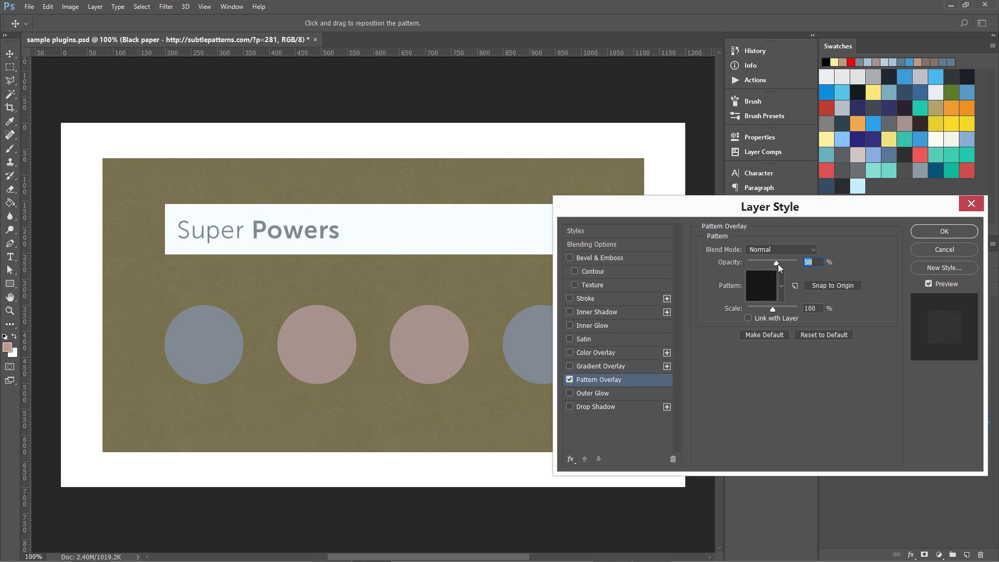
left_click(939, 231)
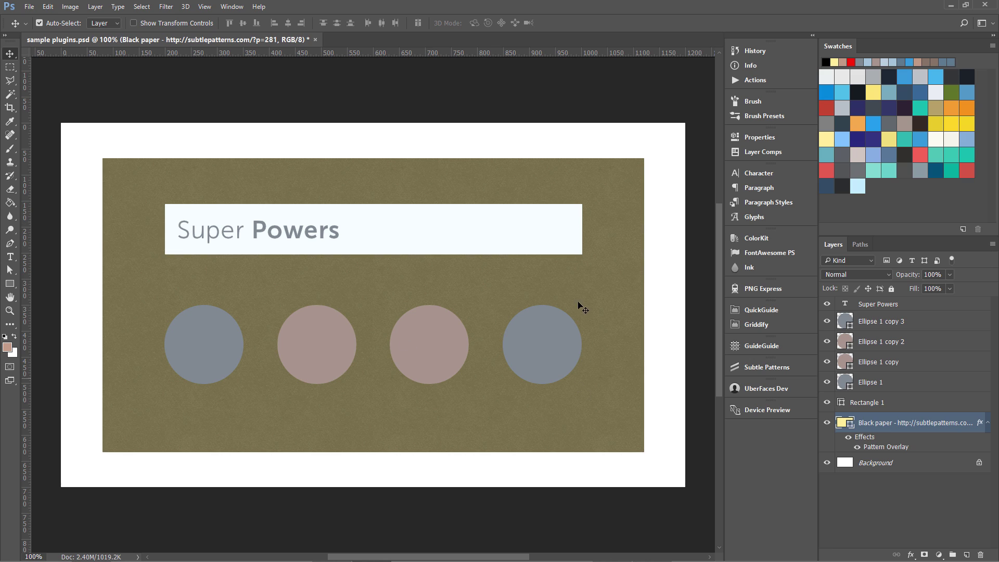
left_click_drag(870, 442, 981, 556)
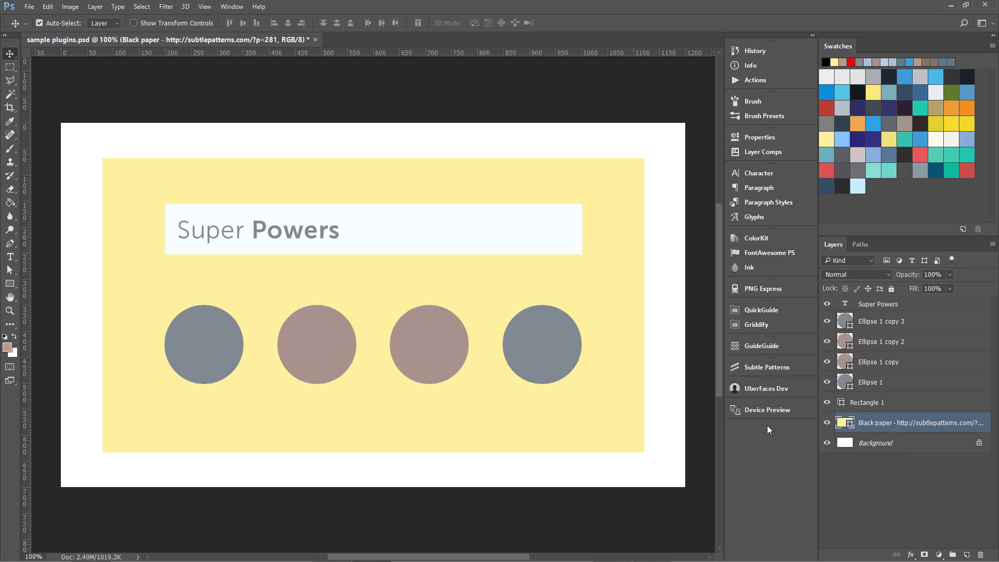
left_click(757, 389)
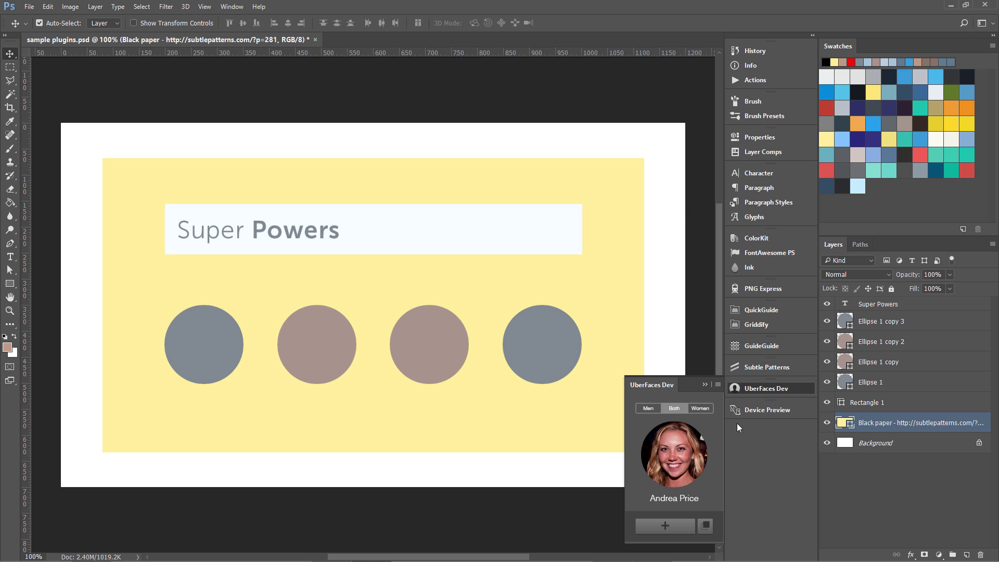
left_click(883, 385)
left_click(883, 363, "shift")
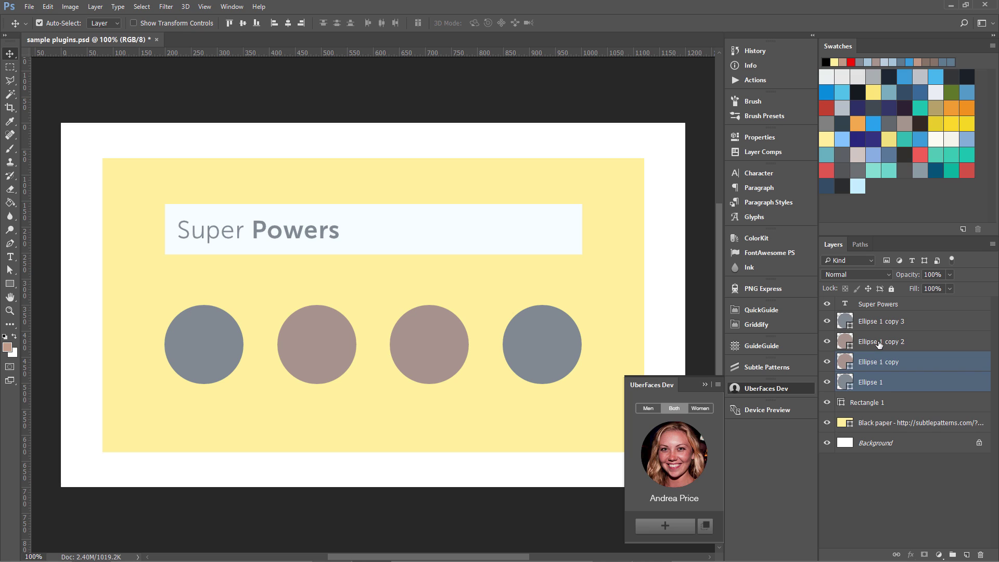
left_click(879, 344, "shift")
left_click(874, 323, "shift")
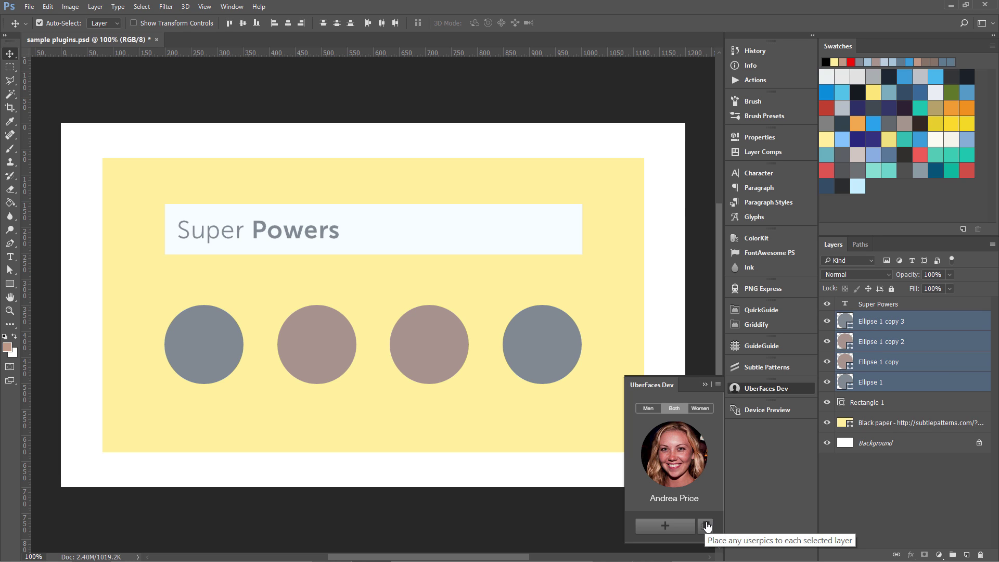
left_click(707, 526)
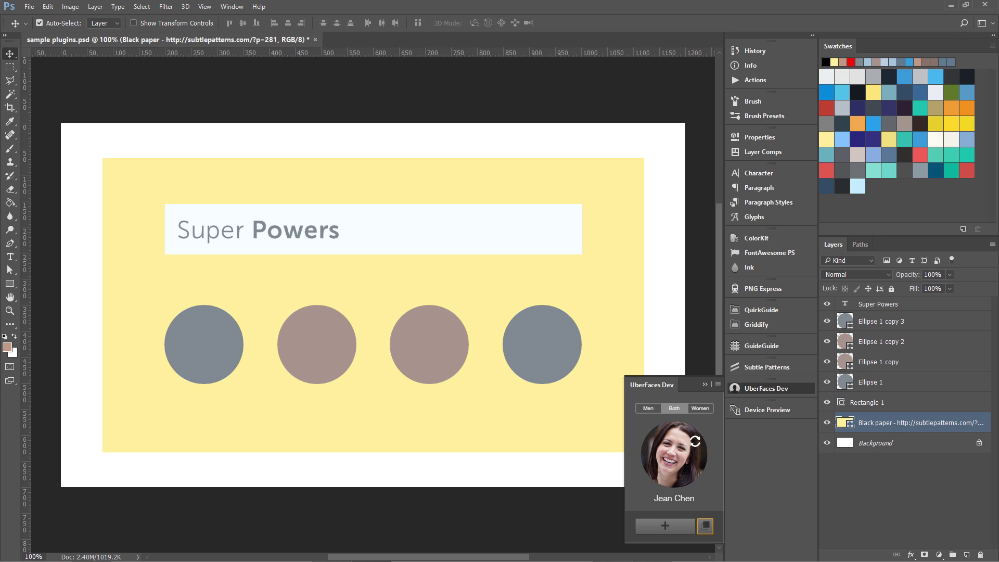
left_click(698, 409)
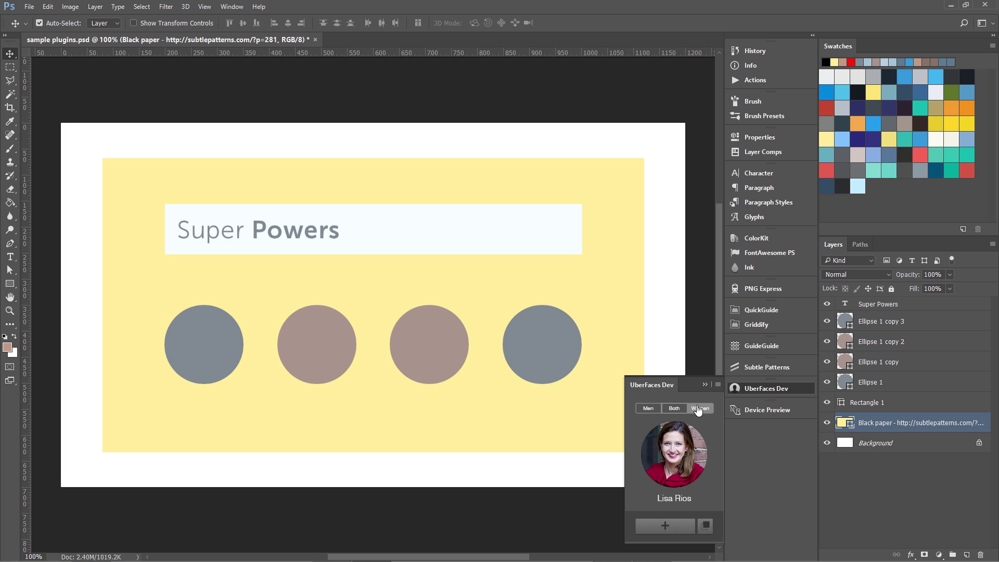
left_click(650, 409)
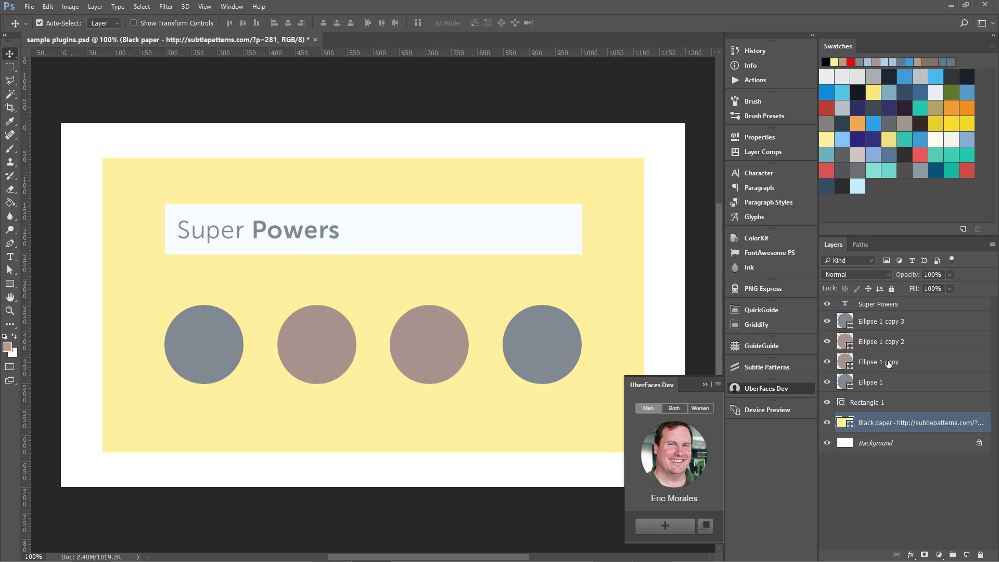
left_click(754, 388)
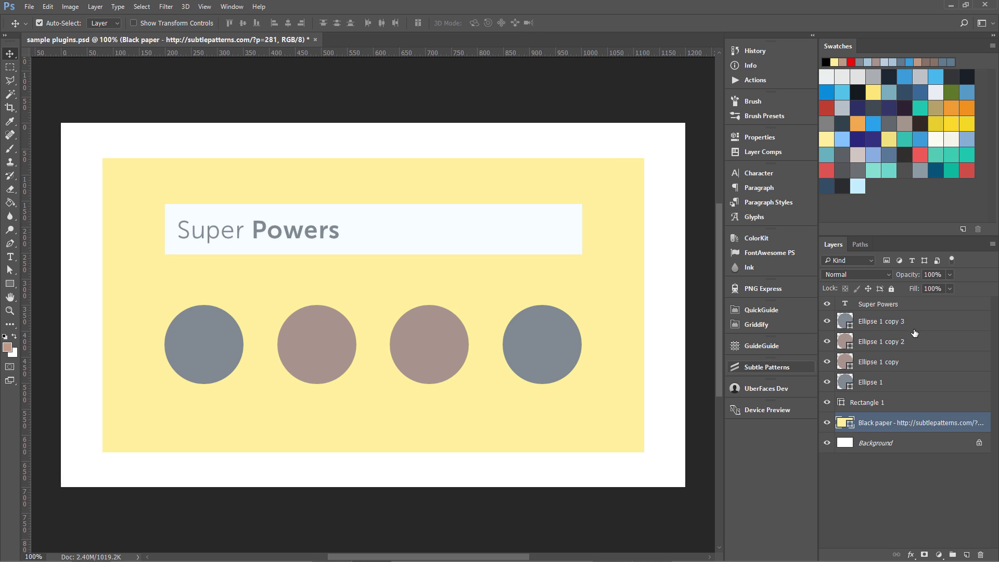
Open the Device Preview panel and the Edit > Remote Connections preferences
left_click(753, 410)
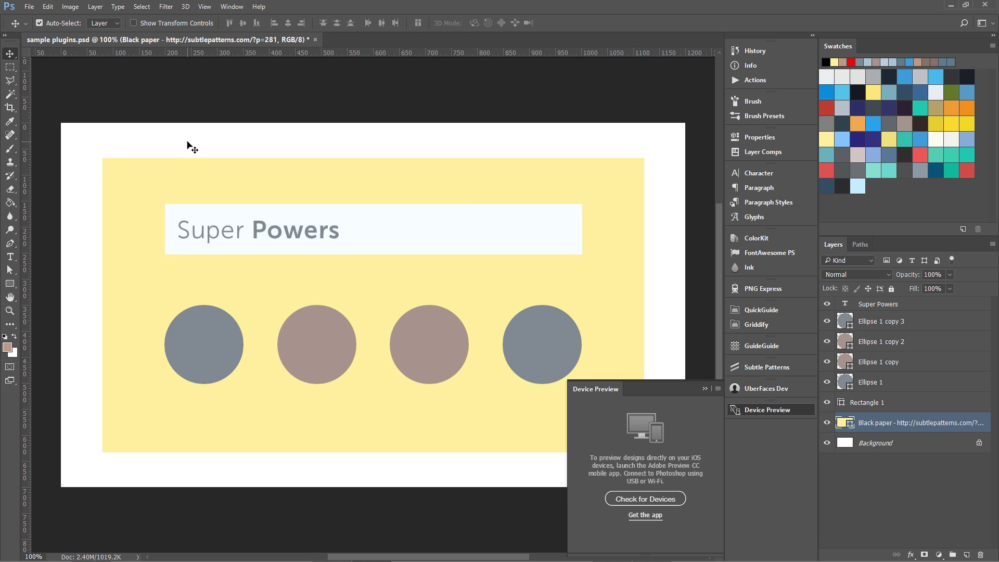
left_click(48, 7)
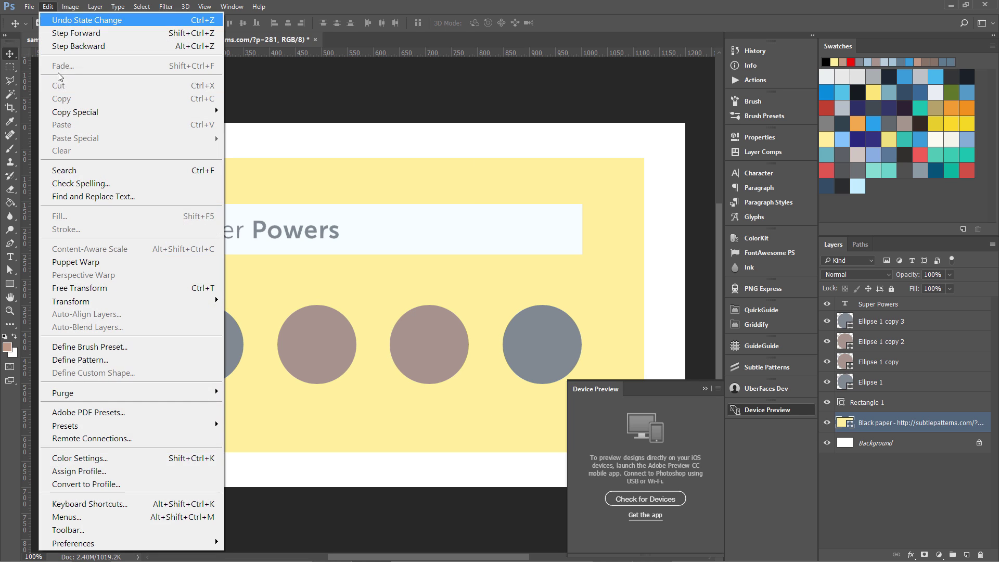
mouse_move(156, 543)
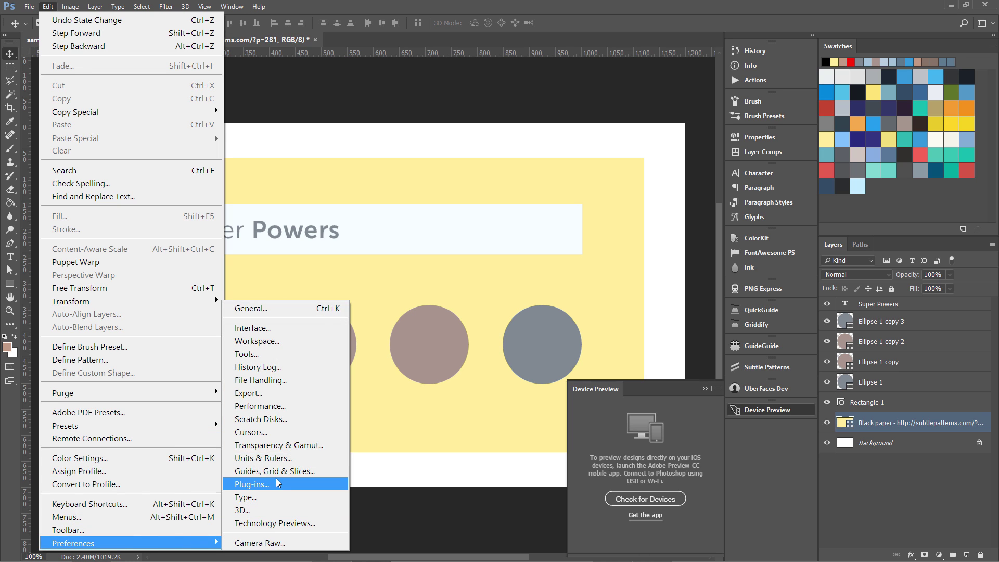
left_click(130, 438)
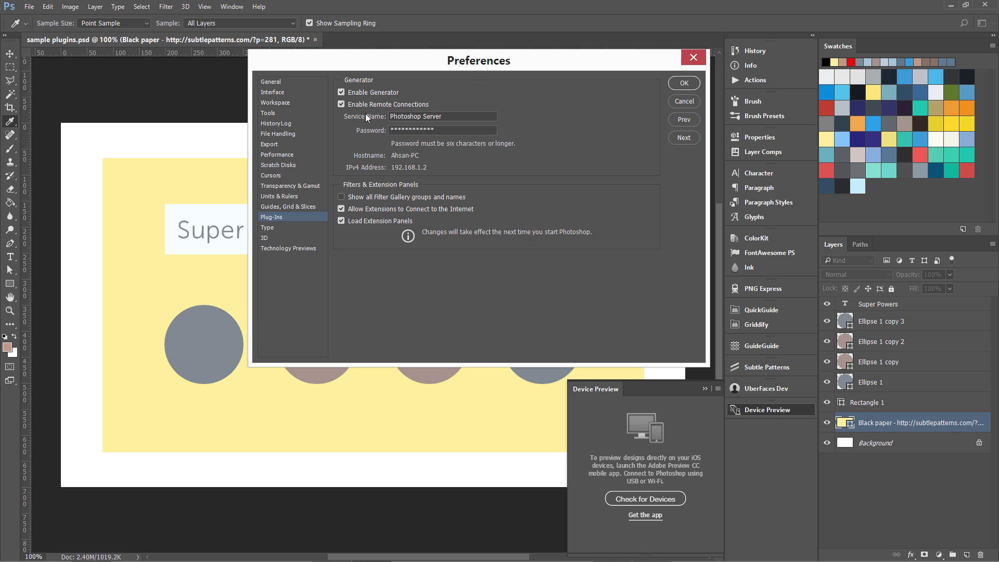
Inspect the Service Name and Password fields, then cancel the Preferences unchanged
double_click(405, 117)
key("Tab")
left_click(685, 101)
left_click(679, 104)
Close the Device Preview panel
left_click(743, 406)
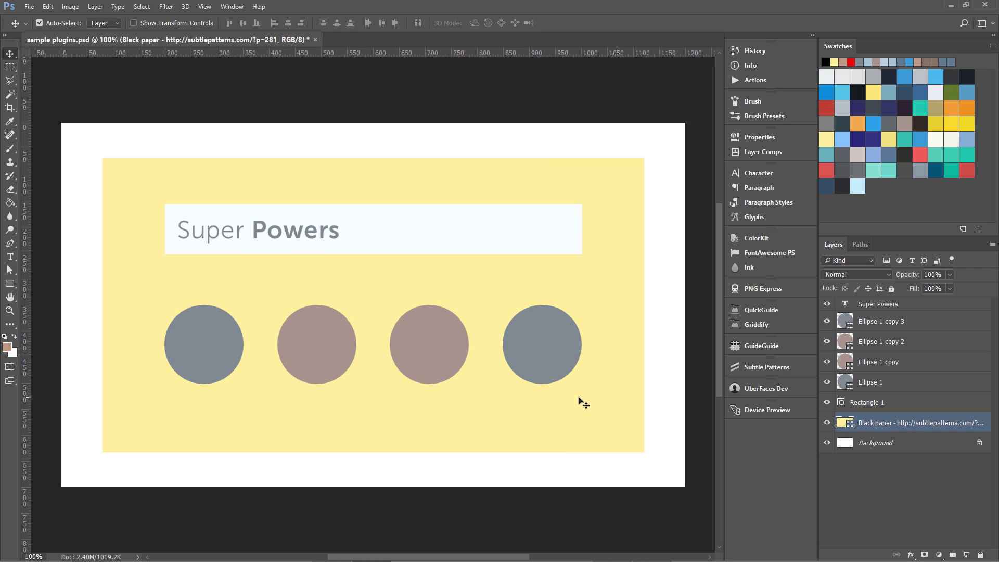